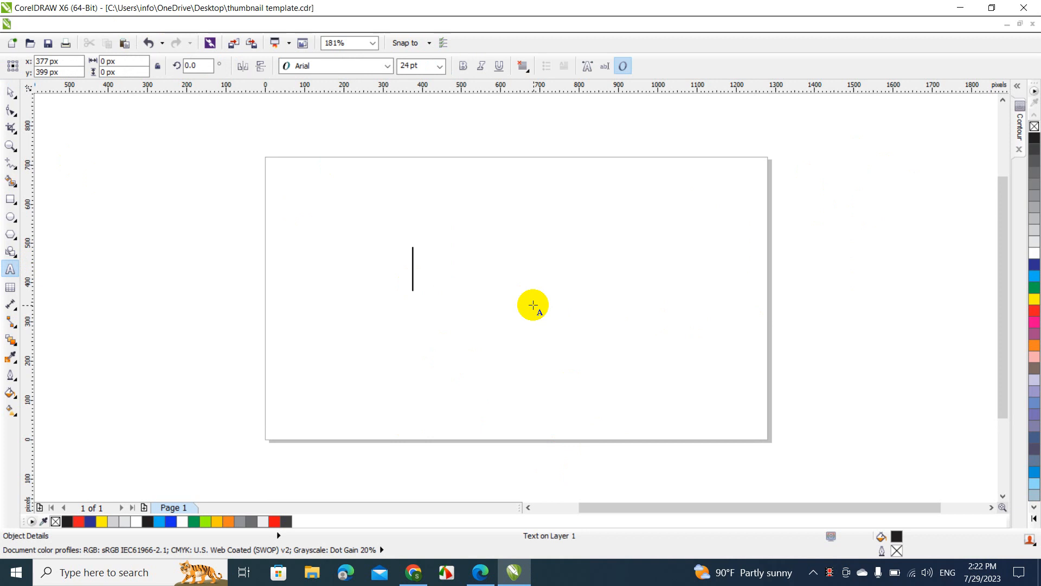
- Enter the artistic text "Wright" on the page with a capital W
{"action": "type", "text": "wrig"}
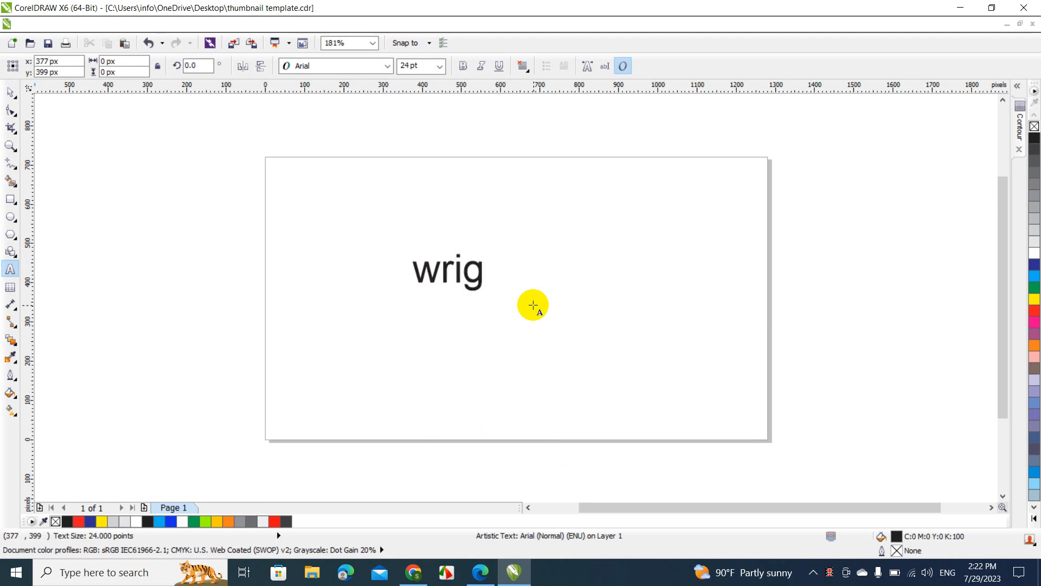
{"action": "type", "text": "ht"}
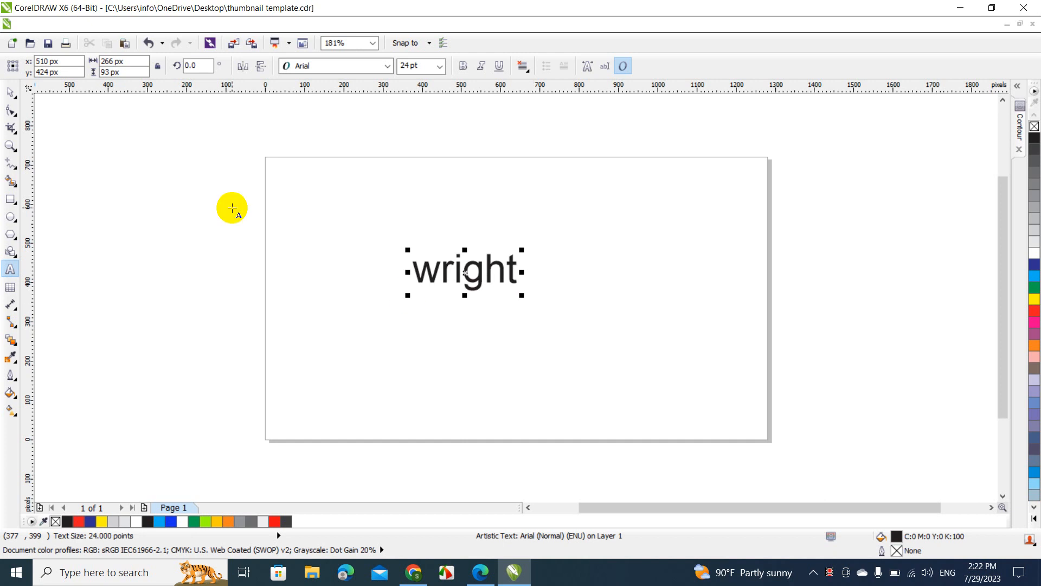
{"action": "left_click", "coordinate": [439, 270]}
{"action": "key", "text": "BackSpace"}
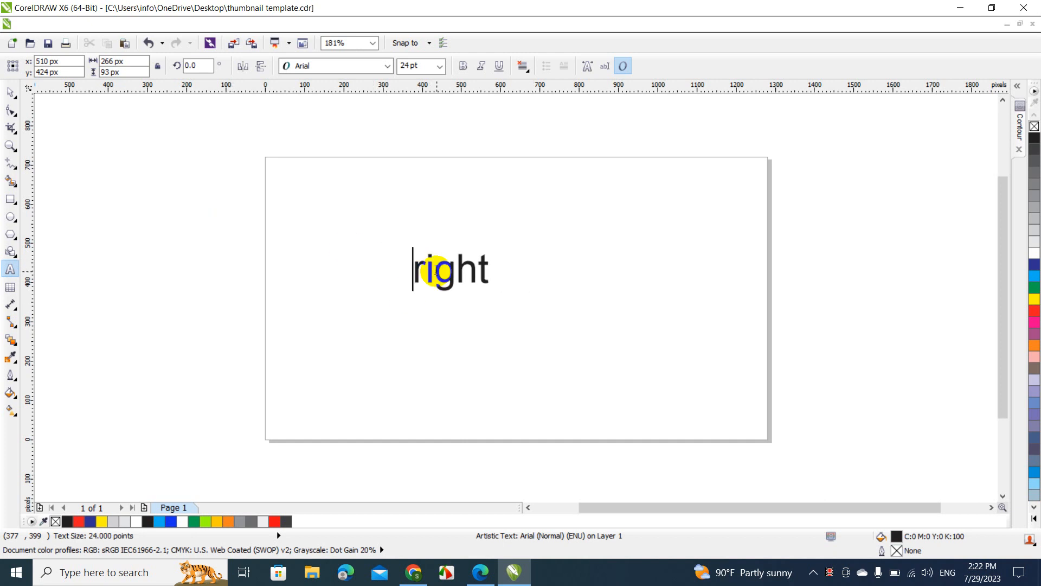
{"action": "type", "text": "W"}
{"action": "left_click", "coordinate": [134, 135]}
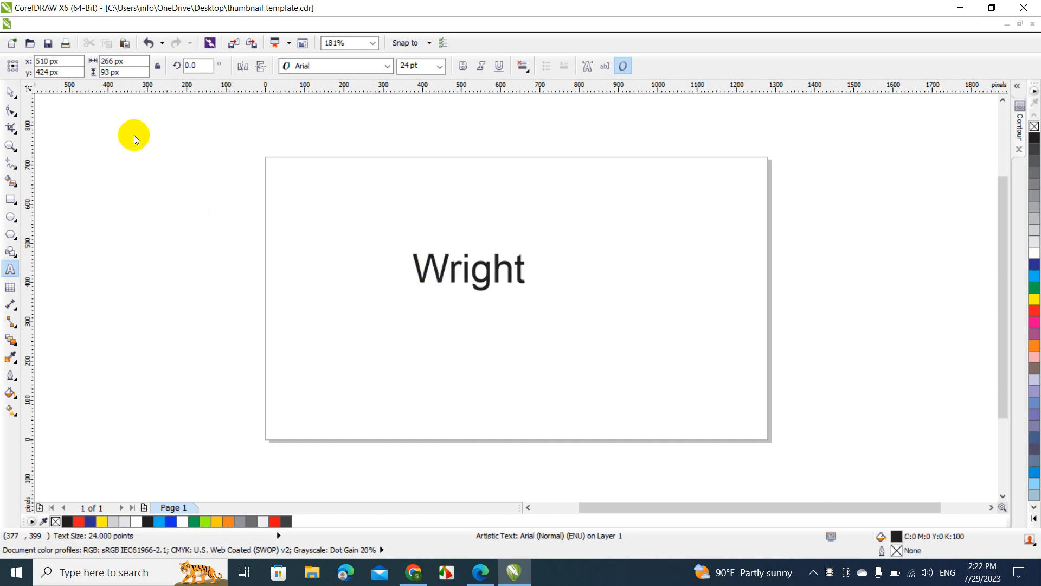
- Set the font of the "Wright" text to Swis721 BlkCn BT
{"action": "left_click", "coordinate": [11, 93]}
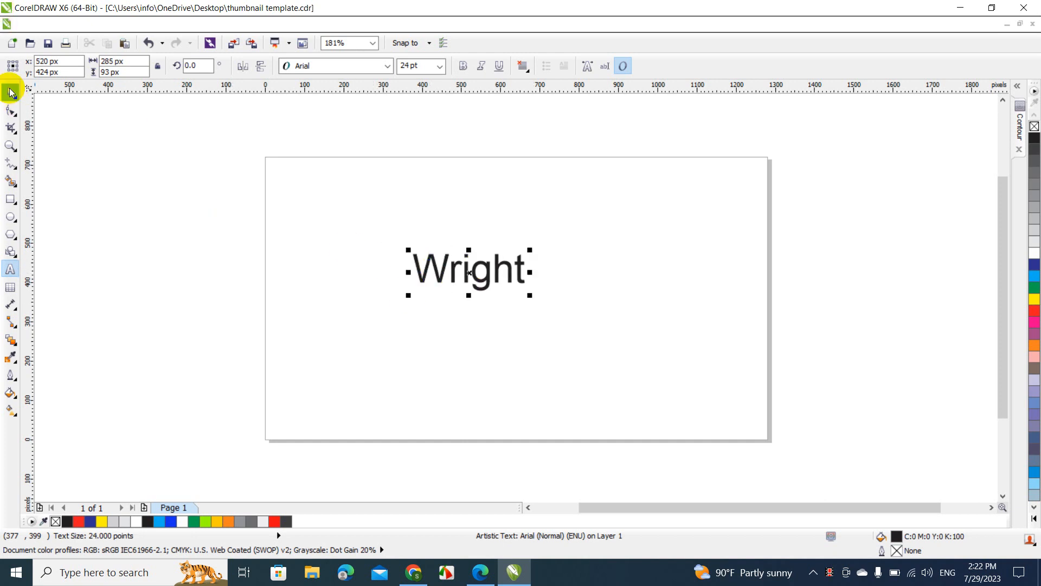
{"action": "left_click", "coordinate": [361, 67]}
{"action": "left_click", "coordinate": [349, 94]}
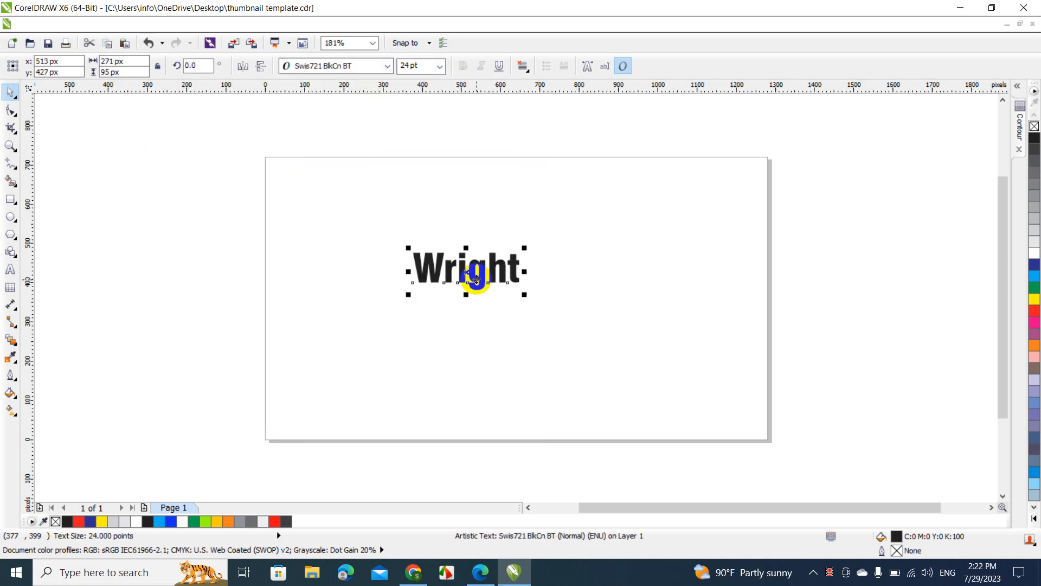
- Enlarge the text proportionally to about 740 px wide and move it toward the page's left edge
{"action": "left_click_drag", "start_coordinate": [524, 295], "coordinate": [704, 412]}
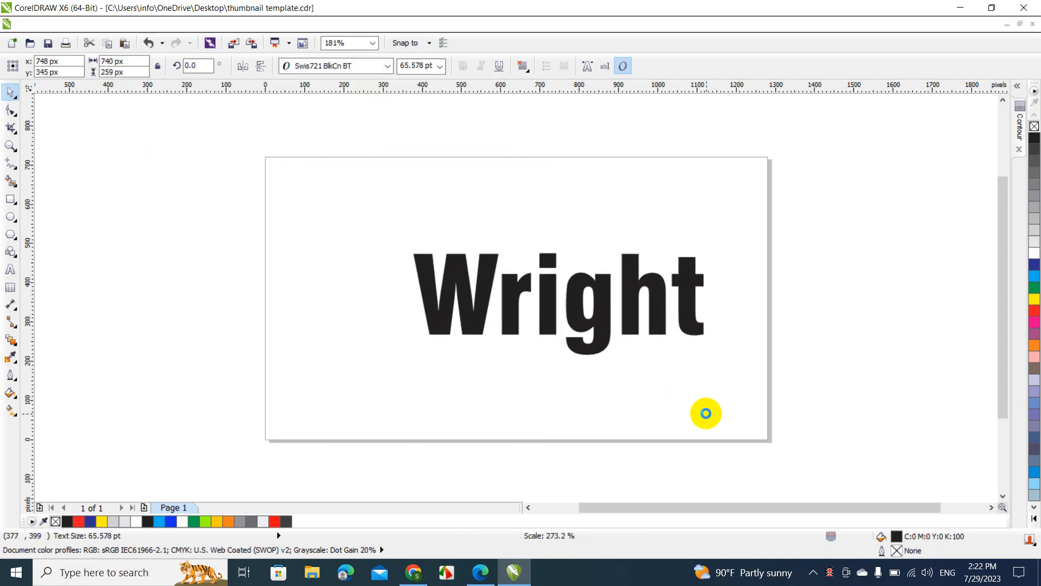
{"action": "left_click_drag", "start_coordinate": [598, 308], "coordinate": [486, 282]}
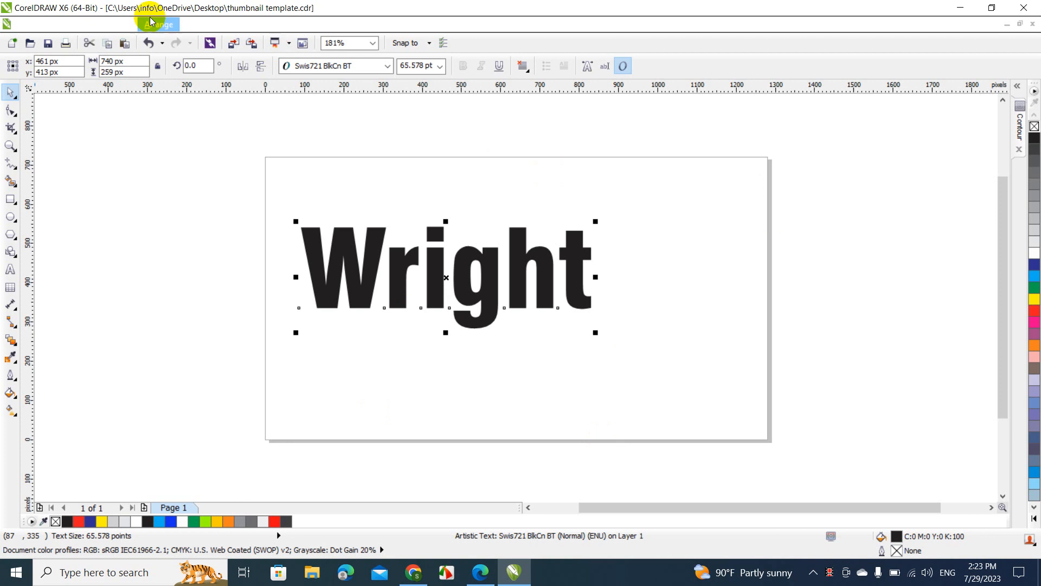
- Break the artistic text apart into separate letters and enlarge the W up and to the left, keeping its baseline
{"action": "left_click", "coordinate": [149, 25]}
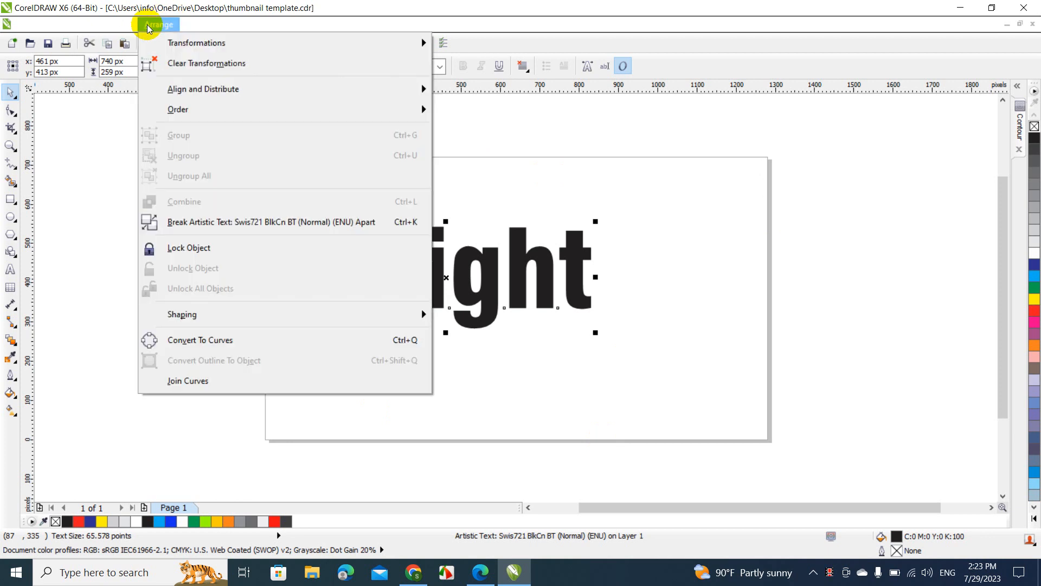
{"action": "left_click", "coordinate": [178, 222]}
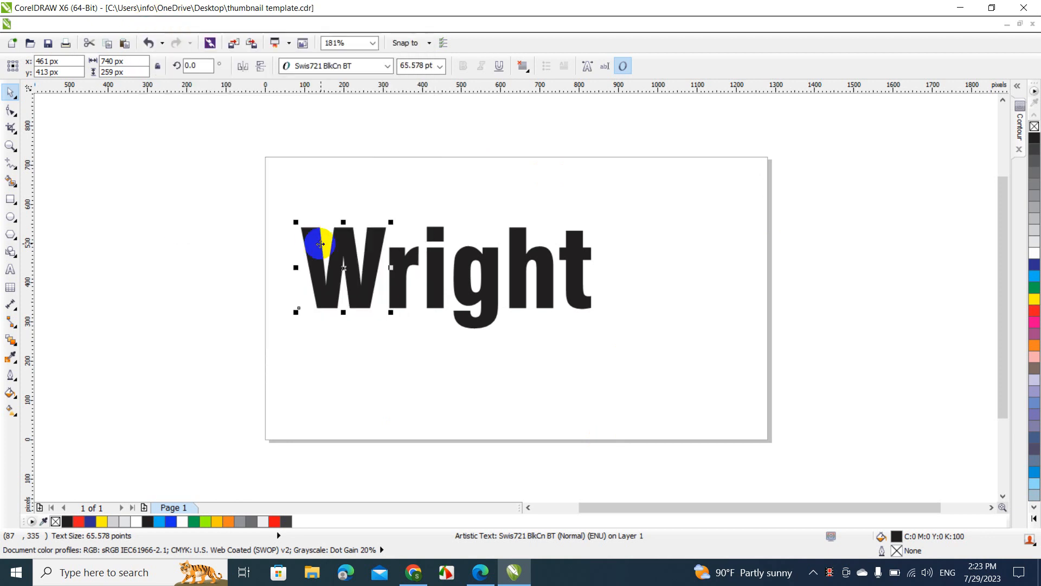
{"action": "left_click_drag", "start_coordinate": [296, 220], "coordinate": [695, 387]}
- Weld all six letters together into one curve
{"action": "left_click", "coordinate": [216, 177]}
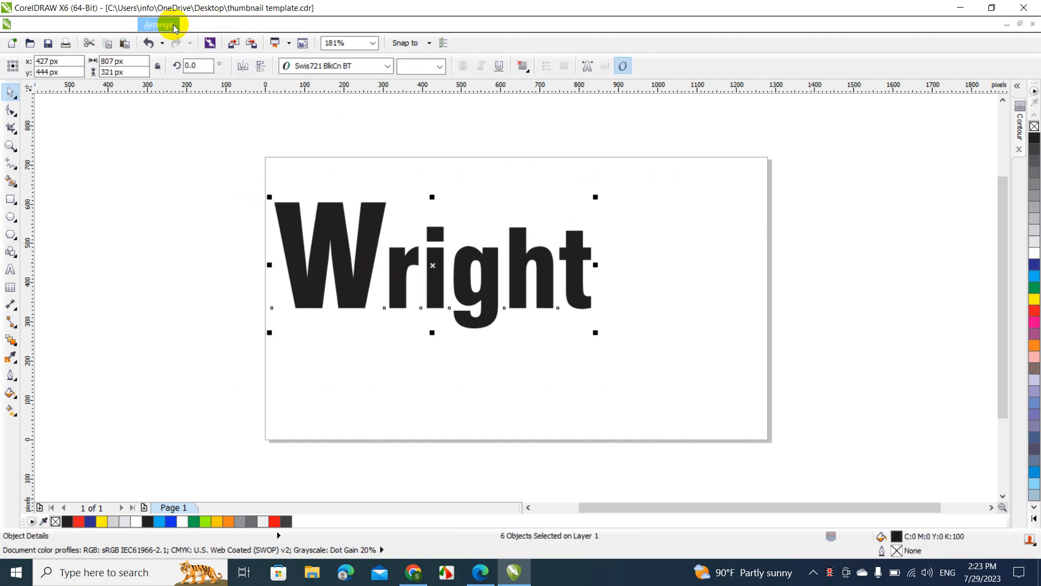
{"action": "left_click", "coordinate": [174, 27]}
{"action": "mouse_move", "coordinate": [226, 314]}
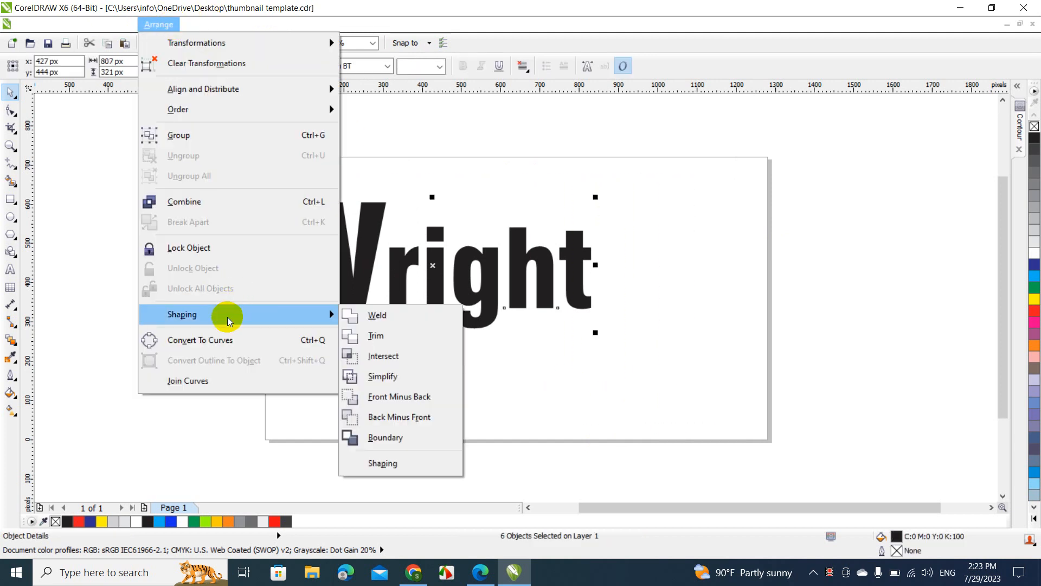
{"action": "left_click", "coordinate": [390, 317]}
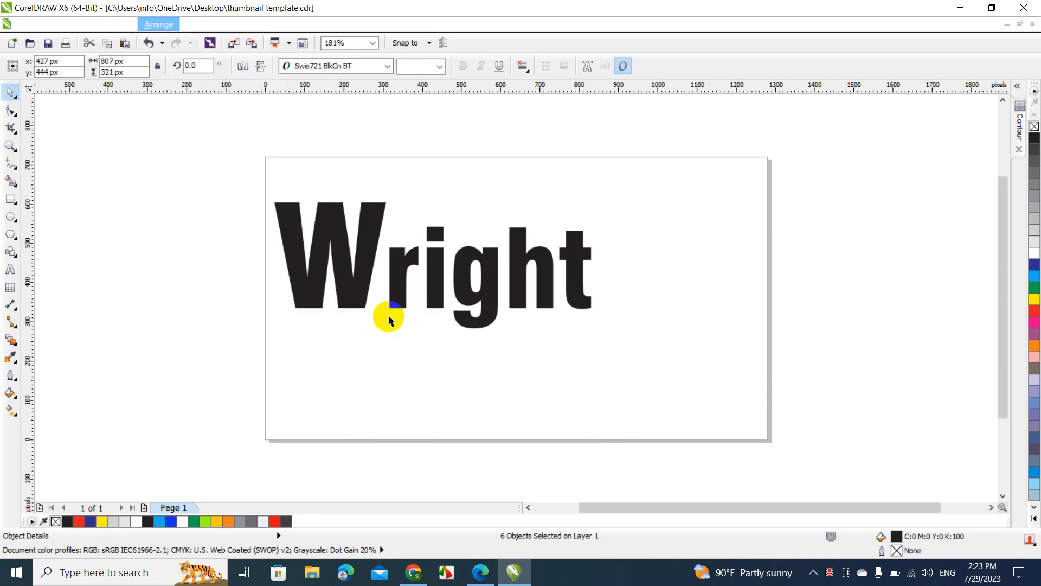
{"action": "left_click", "coordinate": [441, 359]}
- Apply an outside contour to the welded word with 1 step and a 10 px offset
{"action": "left_click", "coordinate": [477, 264]}
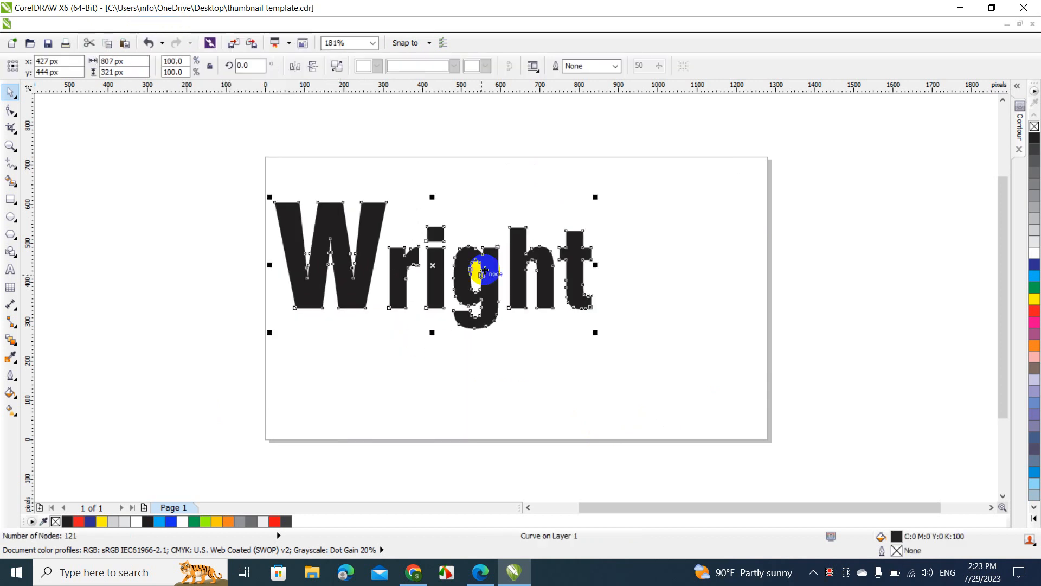
{"action": "left_click", "coordinate": [1022, 125]}
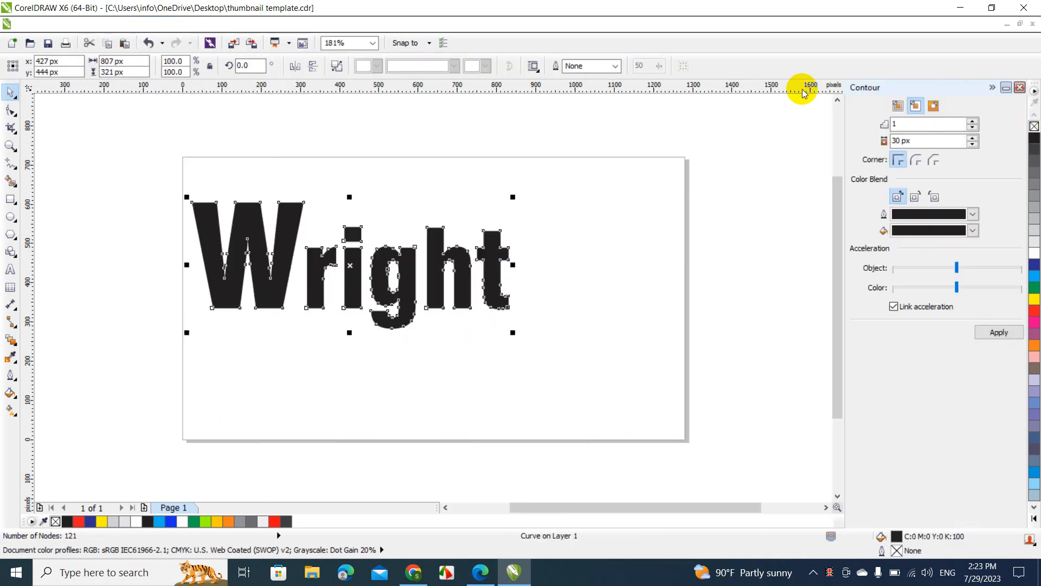
{"action": "left_click", "coordinate": [932, 108]}
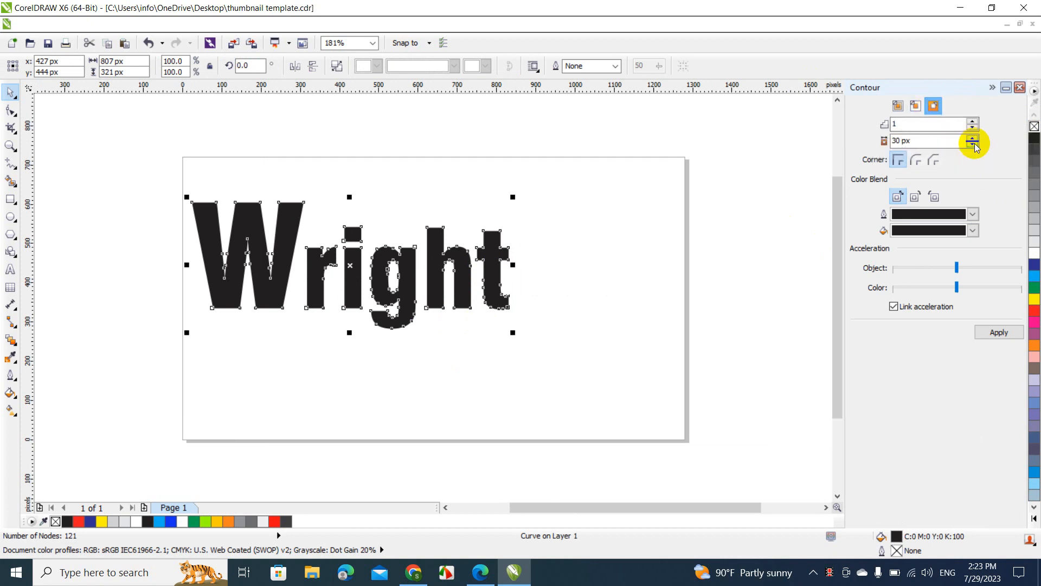
{"action": "left_click", "coordinate": [974, 144]}
{"action": "left_click", "coordinate": [974, 144]}
{"action": "left_click", "coordinate": [974, 144]}
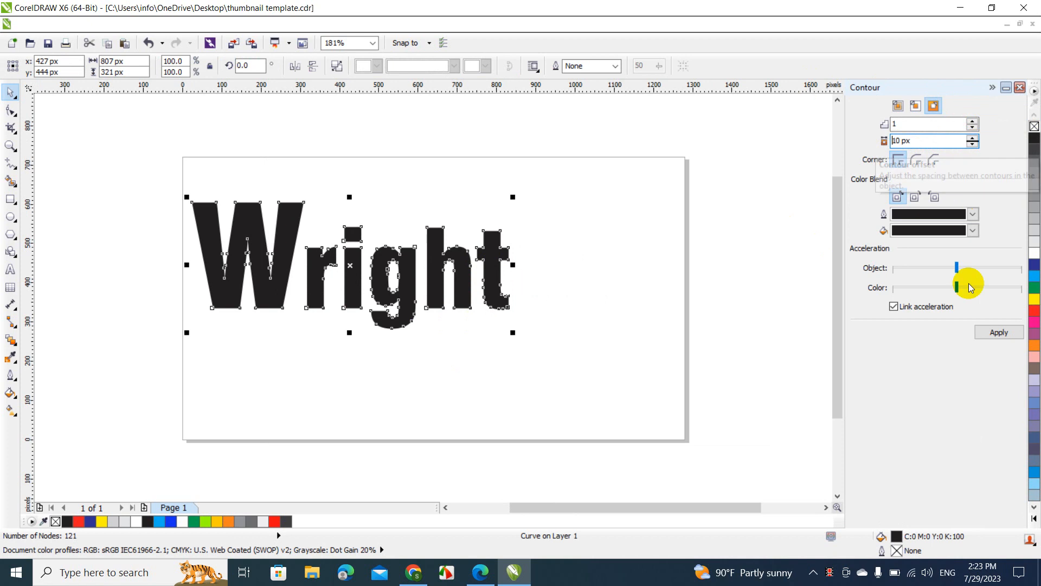
{"action": "left_click", "coordinate": [1000, 336]}
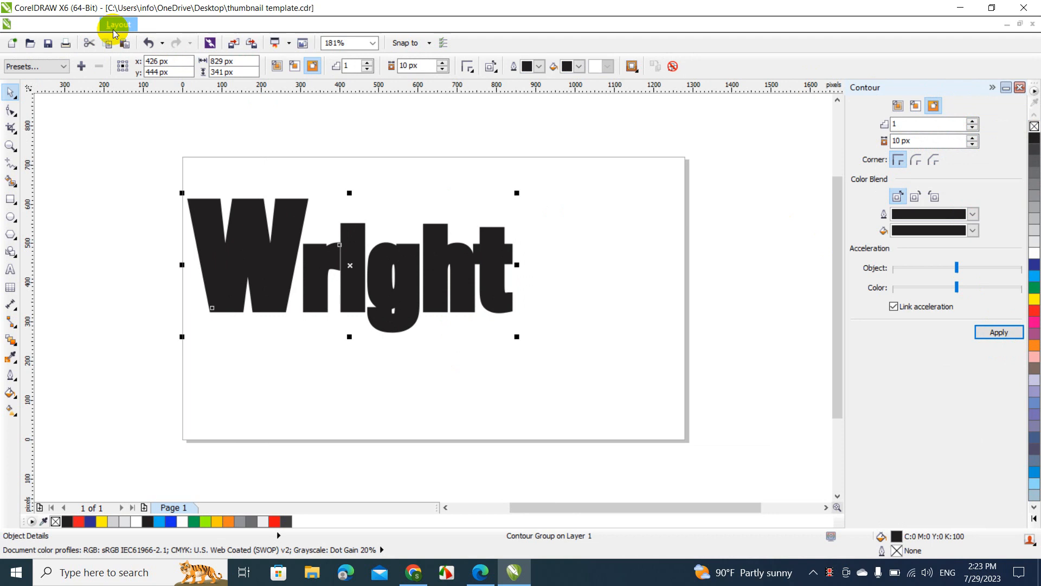
- Break the contour group apart and fill the separated contour shape with red
{"action": "left_click", "coordinate": [158, 25]}
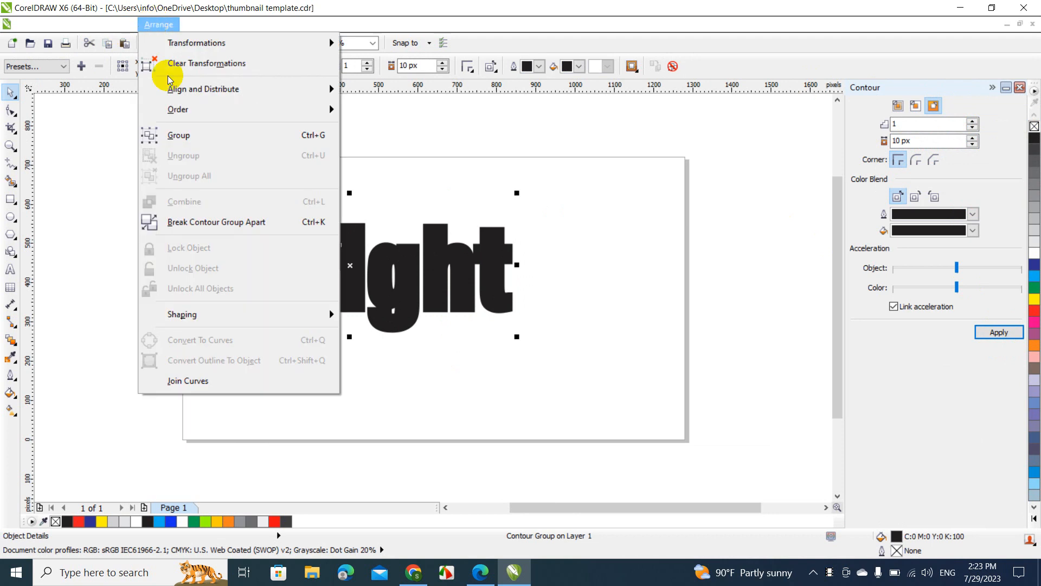
{"action": "left_click", "coordinate": [237, 232]}
{"action": "left_click", "coordinate": [512, 206]}
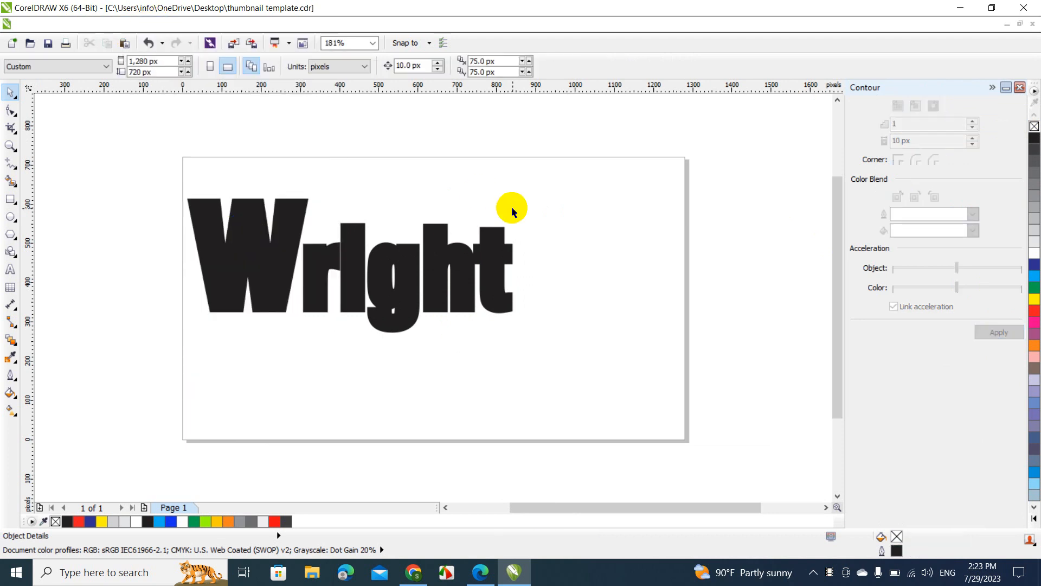
{"action": "left_click", "coordinate": [514, 254]}
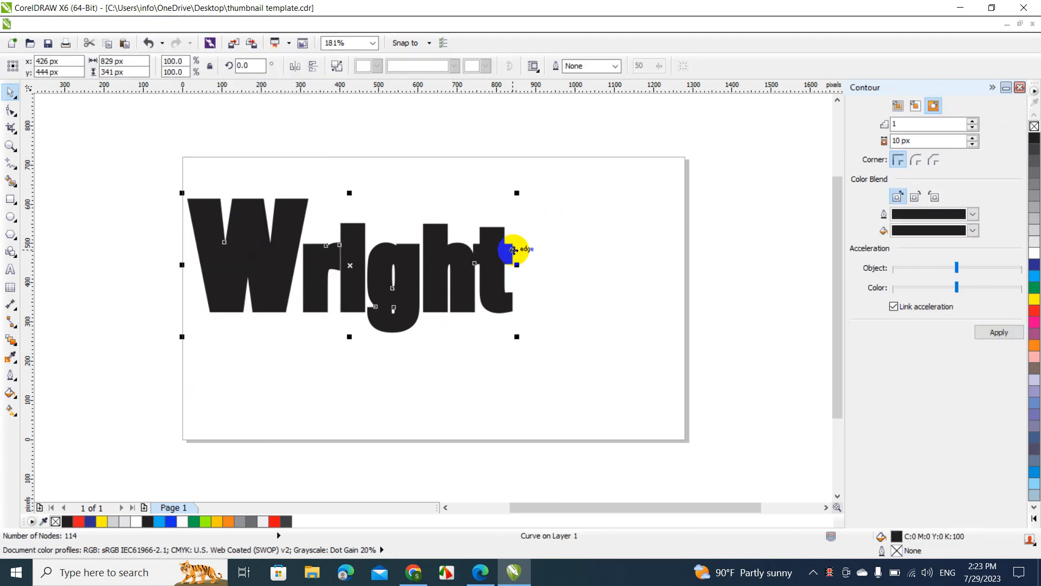
{"action": "left_click", "coordinate": [1035, 312]}
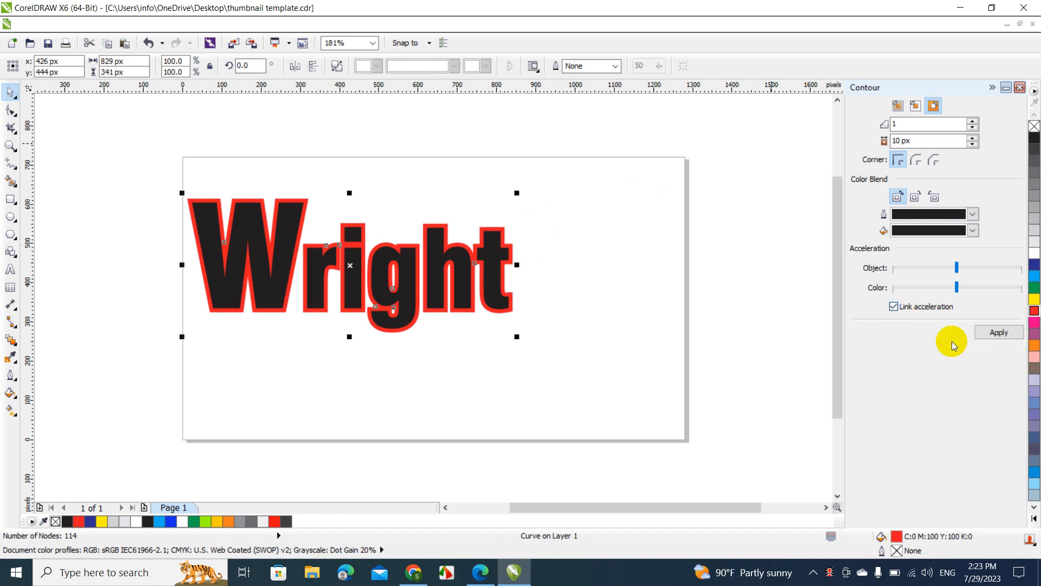
- Apply a 10 px outside contour around the red shape and break that contour group apart
{"action": "left_click", "coordinate": [1004, 332]}
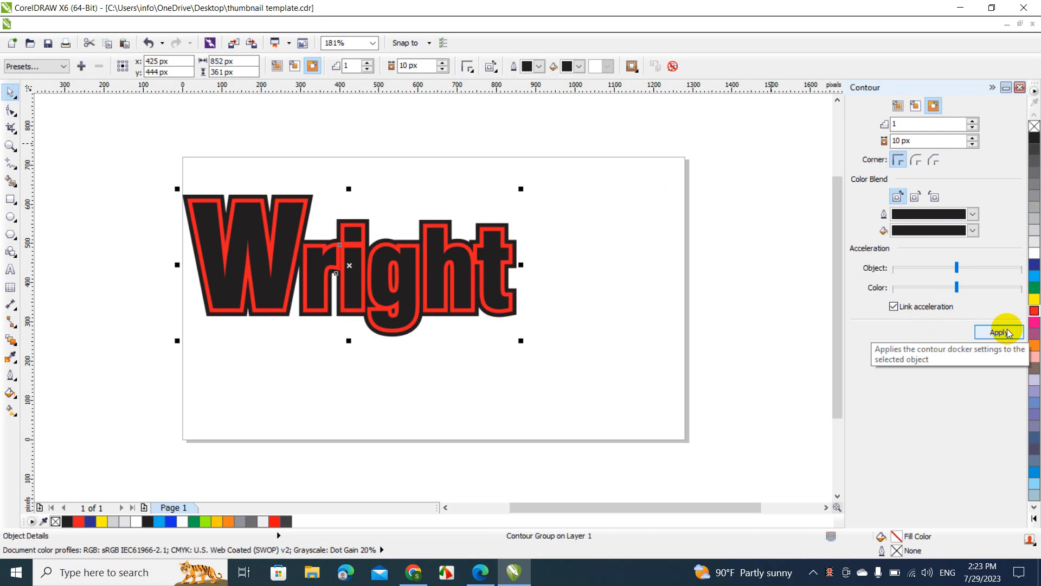
{"action": "left_click", "coordinate": [993, 86]}
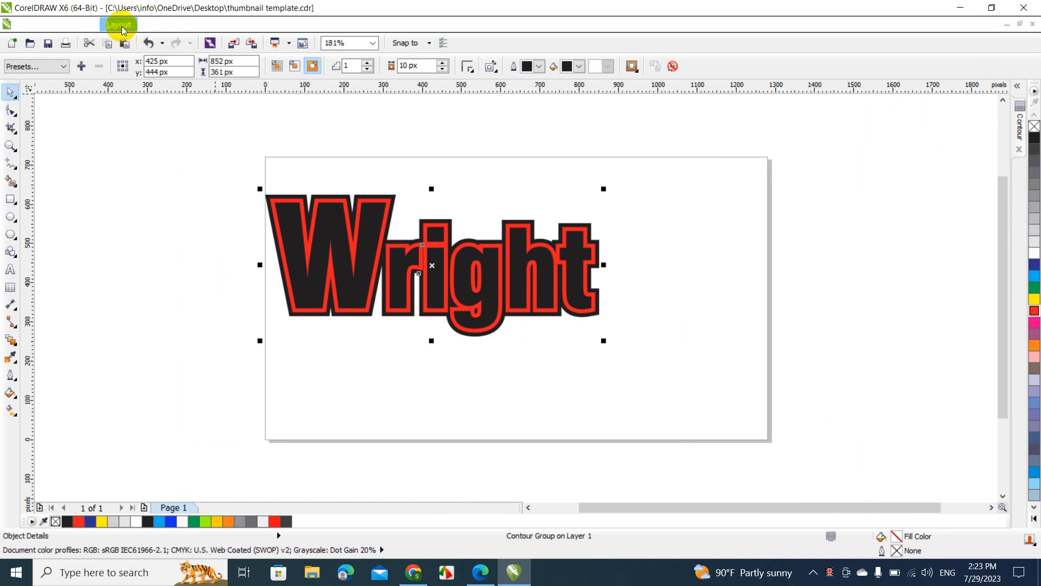
{"action": "left_click", "coordinate": [145, 25]}
{"action": "left_click", "coordinate": [188, 220]}
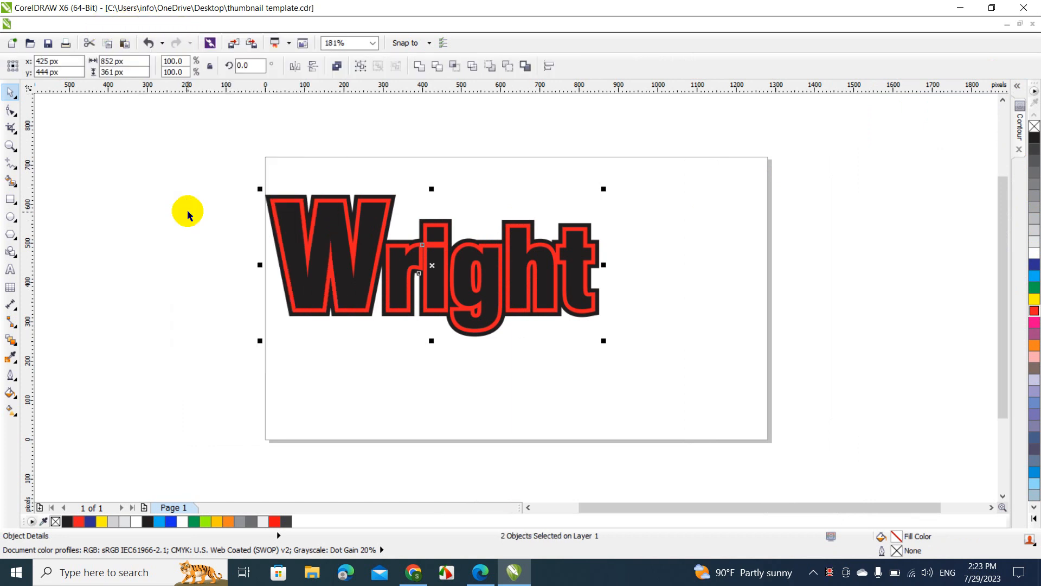
{"action": "left_click", "coordinate": [186, 211]}
- Trim the outermost black contour with the red shape and delete the red shape
{"action": "left_click", "coordinate": [374, 43]}
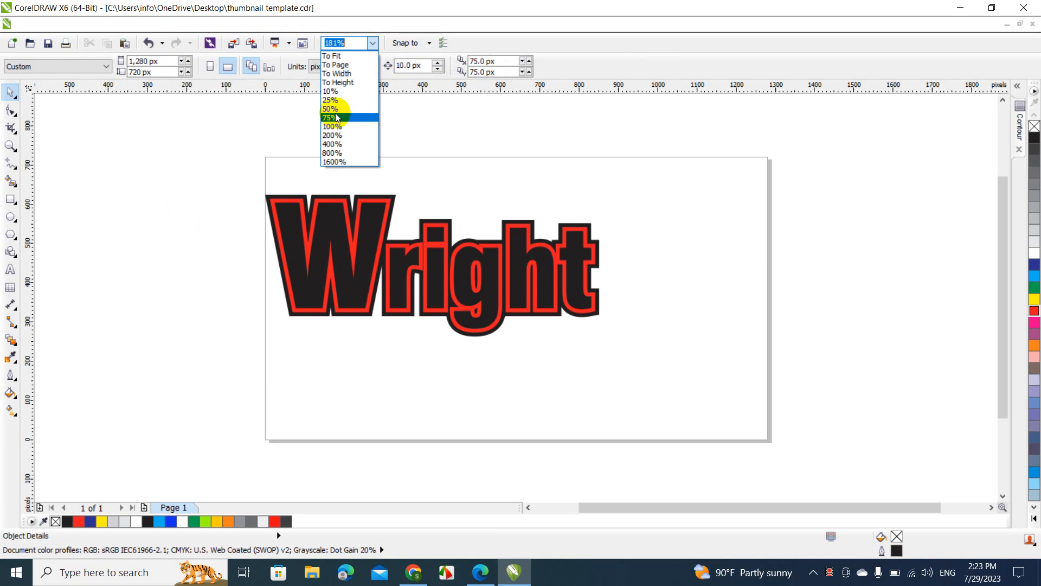
{"action": "left_click", "coordinate": [333, 143]}
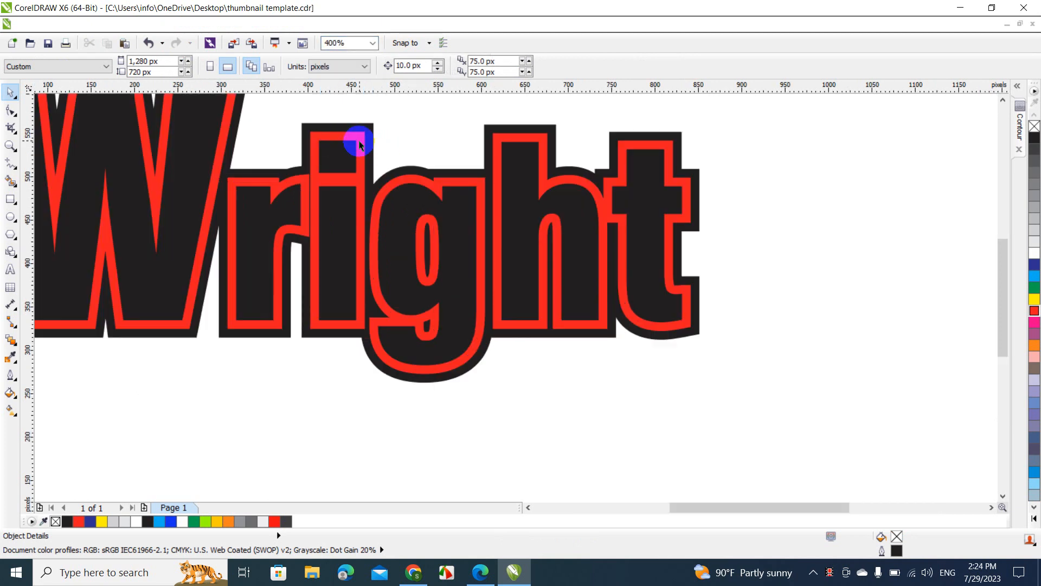
{"action": "left_click", "coordinate": [359, 141]}
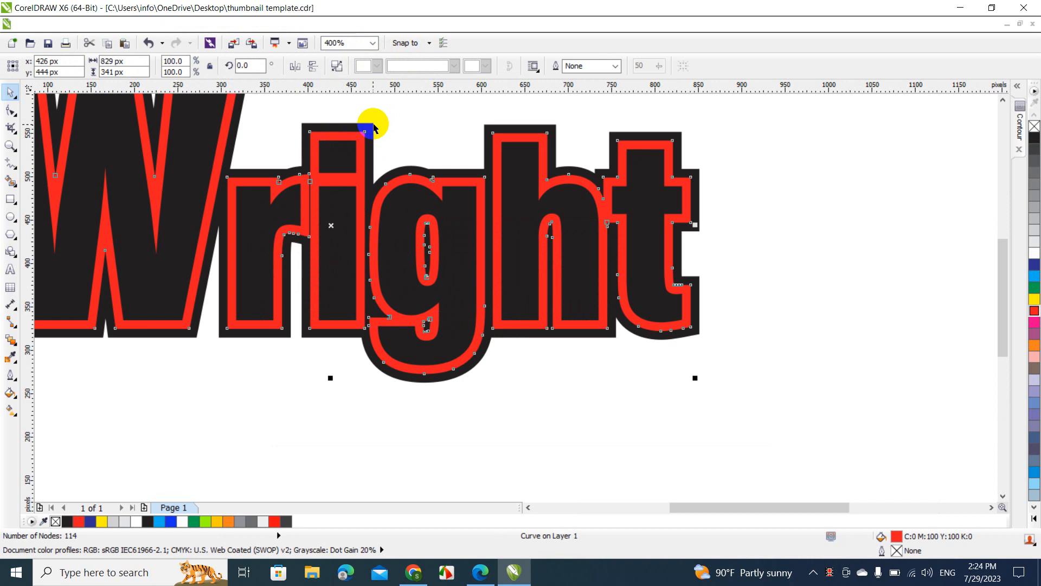
{"action": "left_click", "coordinate": [373, 128], "text": "shift"}
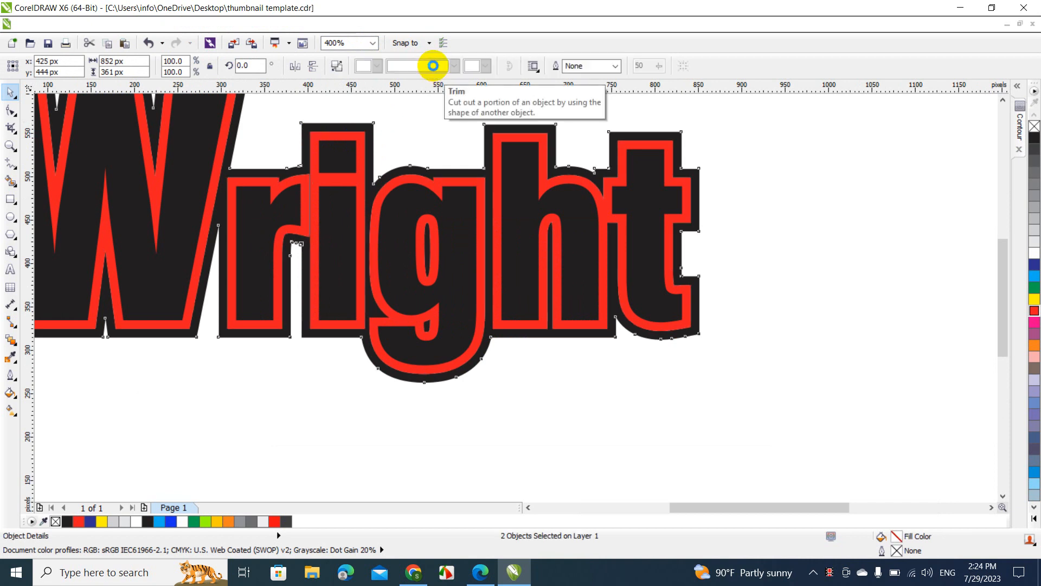
{"action": "left_click", "coordinate": [435, 67]}
{"action": "left_click", "coordinate": [418, 116]}
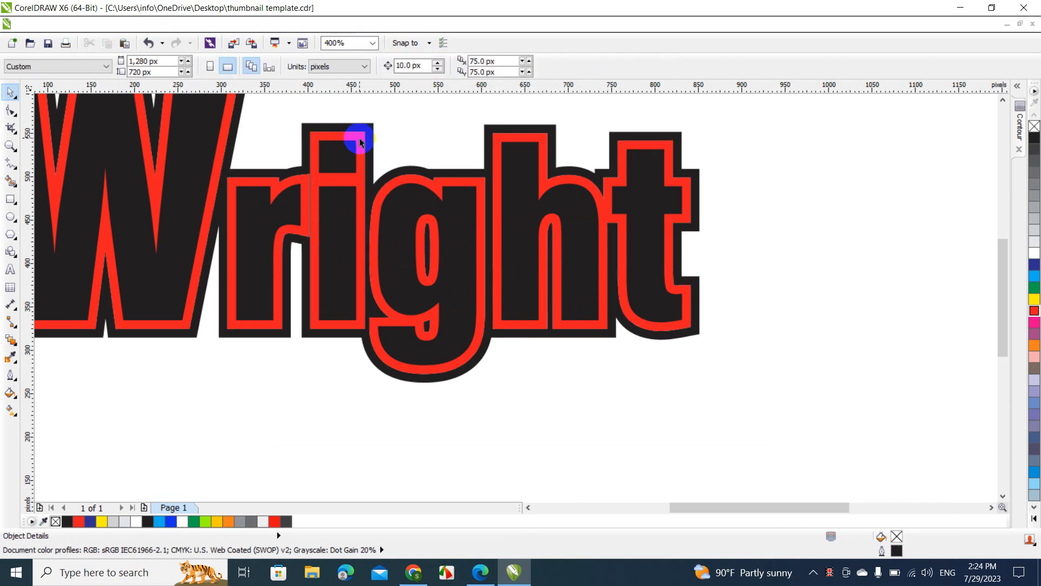
{"action": "left_click", "coordinate": [355, 140]}
{"action": "key", "text": "Delete"}
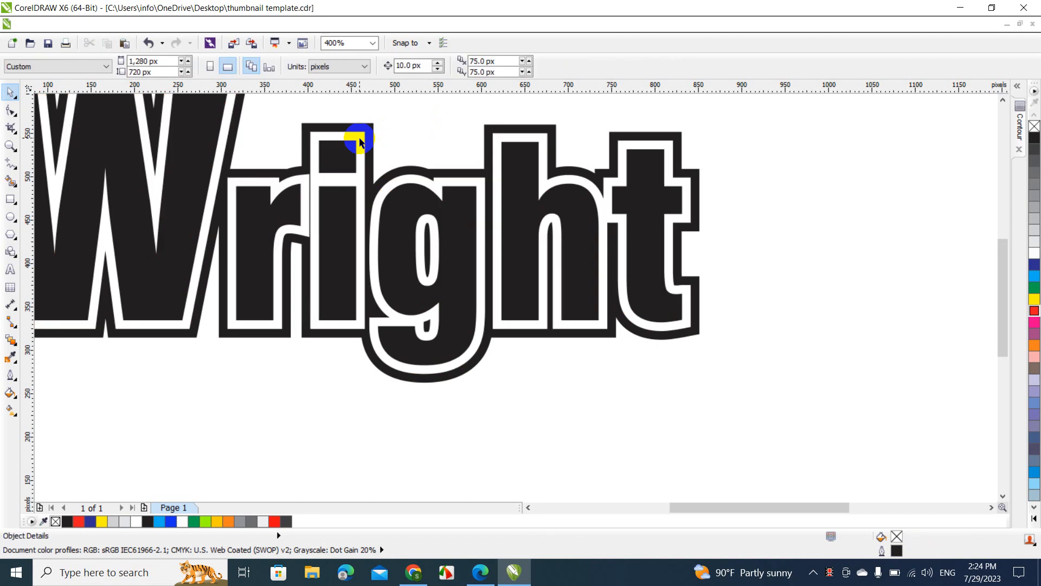
{"action": "left_click", "coordinate": [373, 43]}
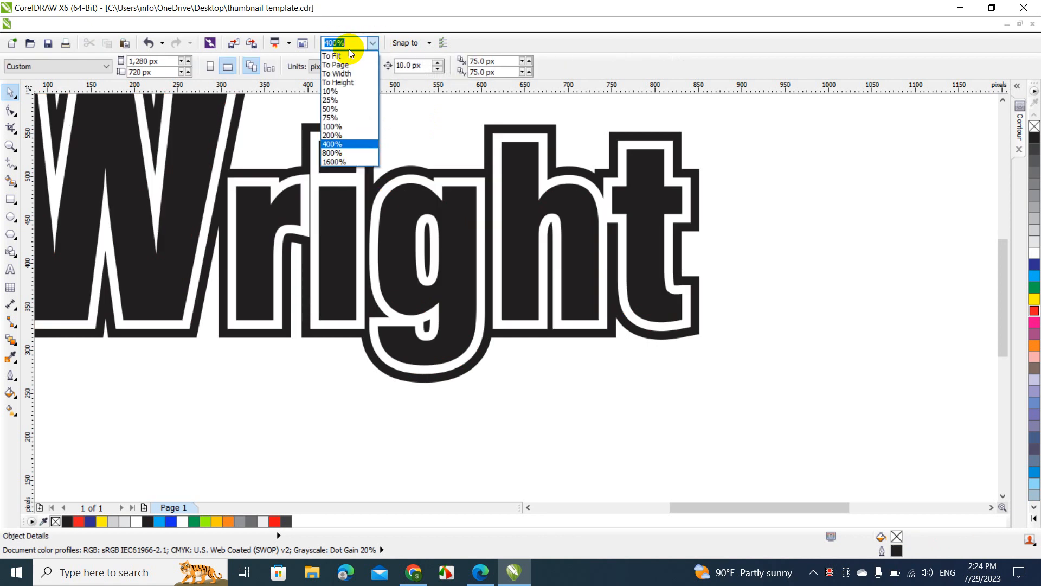
{"action": "left_click", "coordinate": [348, 53]}
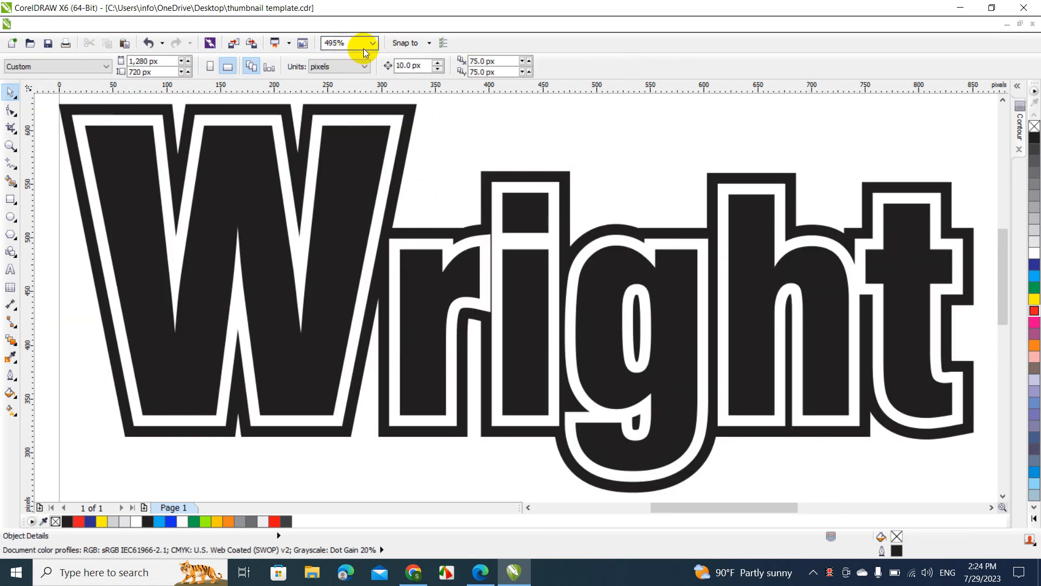
{"action": "left_click", "coordinate": [373, 42]}
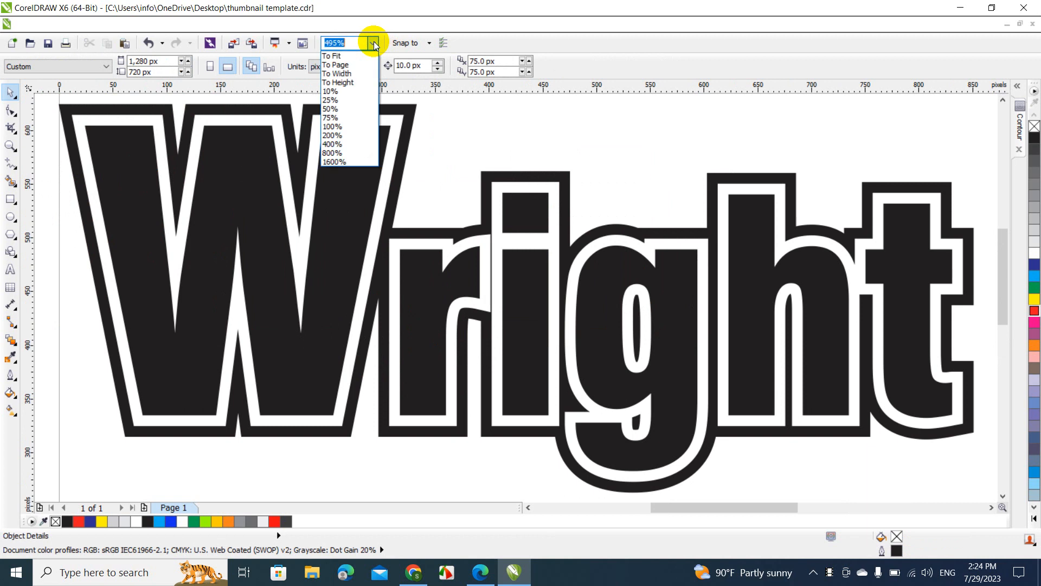
{"action": "left_click", "coordinate": [340, 135]}
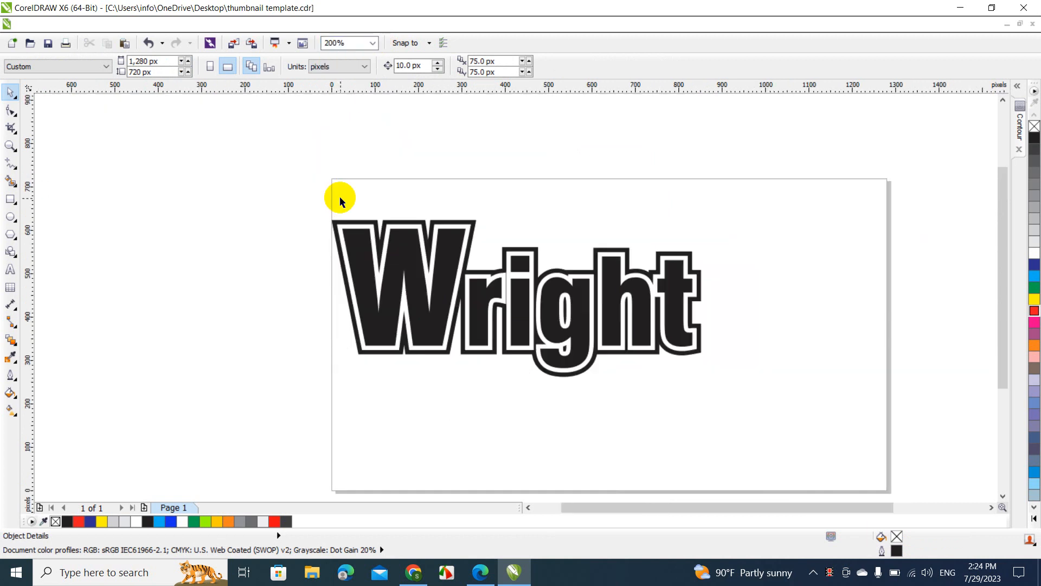
- Weld the letters and their outline into one curve and move it lower on the page, near the page's left edge
{"action": "left_click_drag", "start_coordinate": [286, 178], "coordinate": [819, 407]}
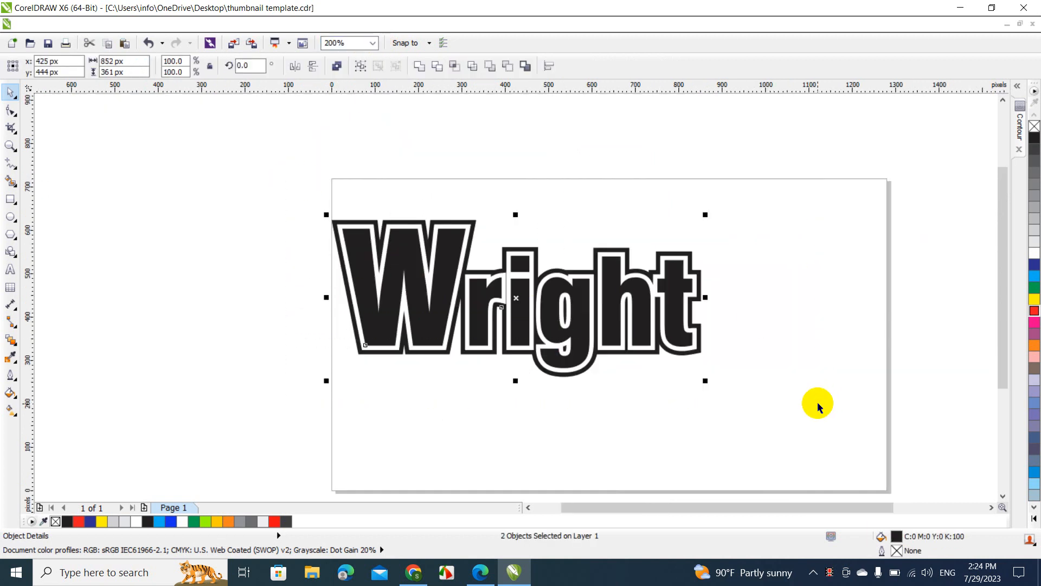
{"action": "left_click", "coordinate": [418, 65]}
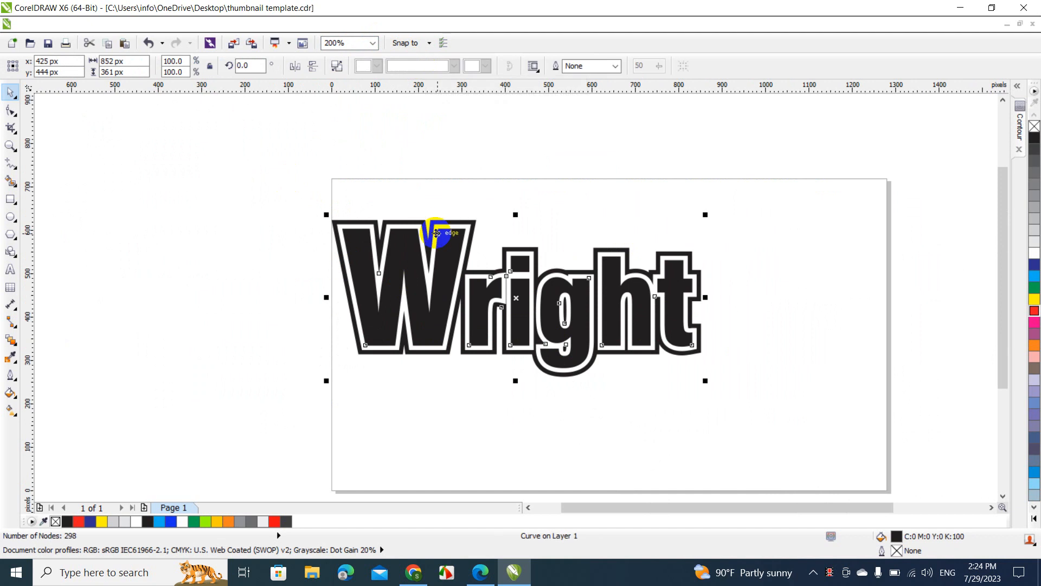
{"action": "left_click", "coordinate": [431, 206]}
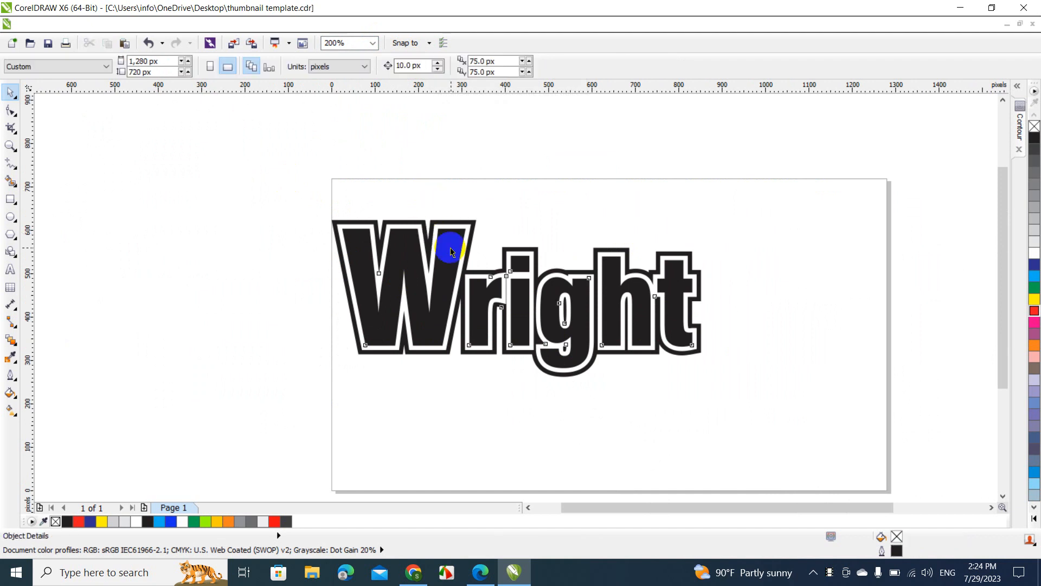
{"action": "left_click_drag", "start_coordinate": [450, 251], "coordinate": [454, 312]}
{"action": "left_click", "coordinate": [286, 179]}
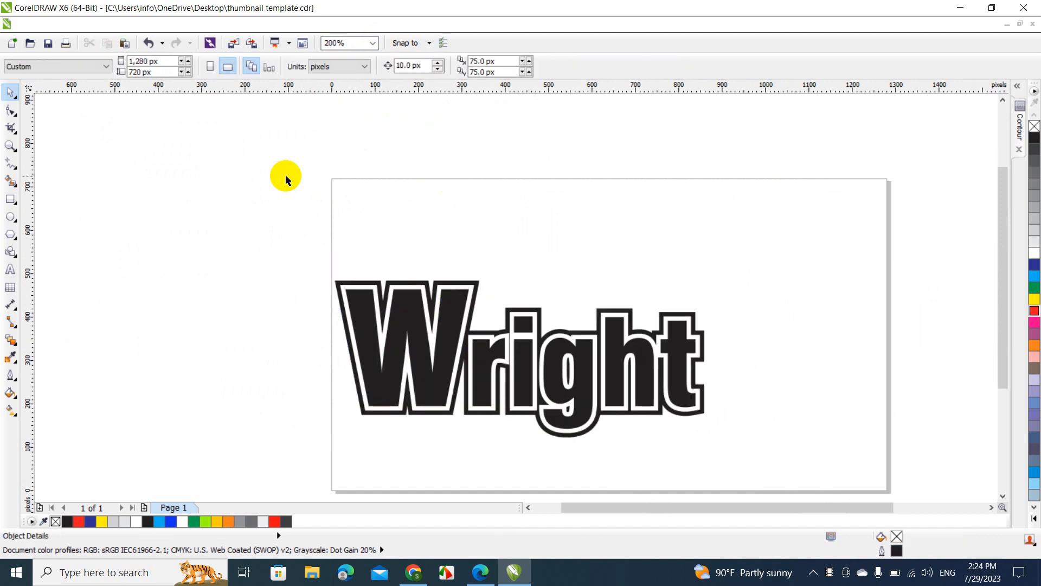
- Draw a closed straight-sided house roof outline with a chimney above the letters "right" using the Bézier tool
{"action": "left_click", "coordinate": [17, 171]}
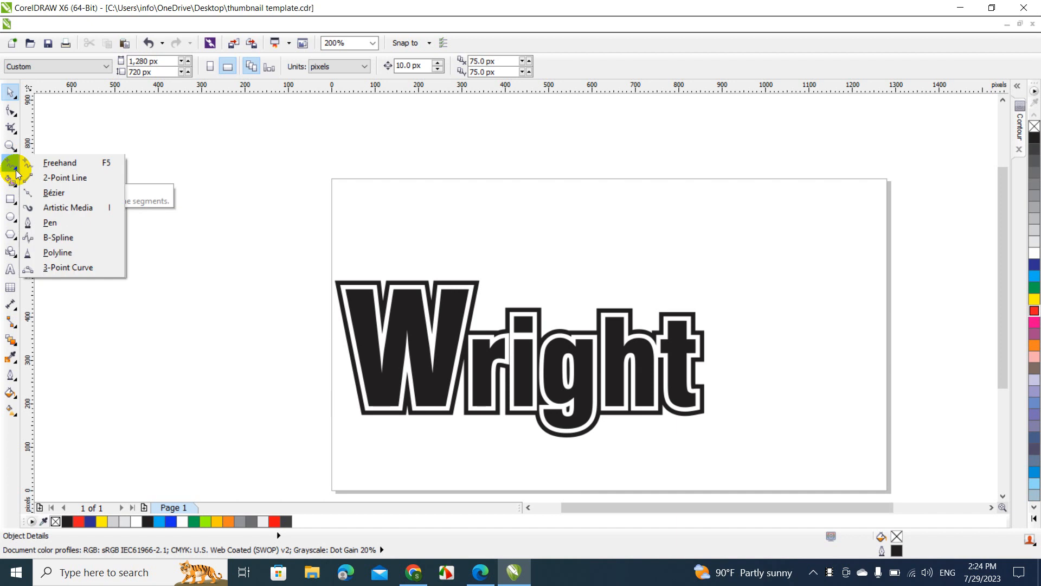
{"action": "left_click", "coordinate": [41, 193]}
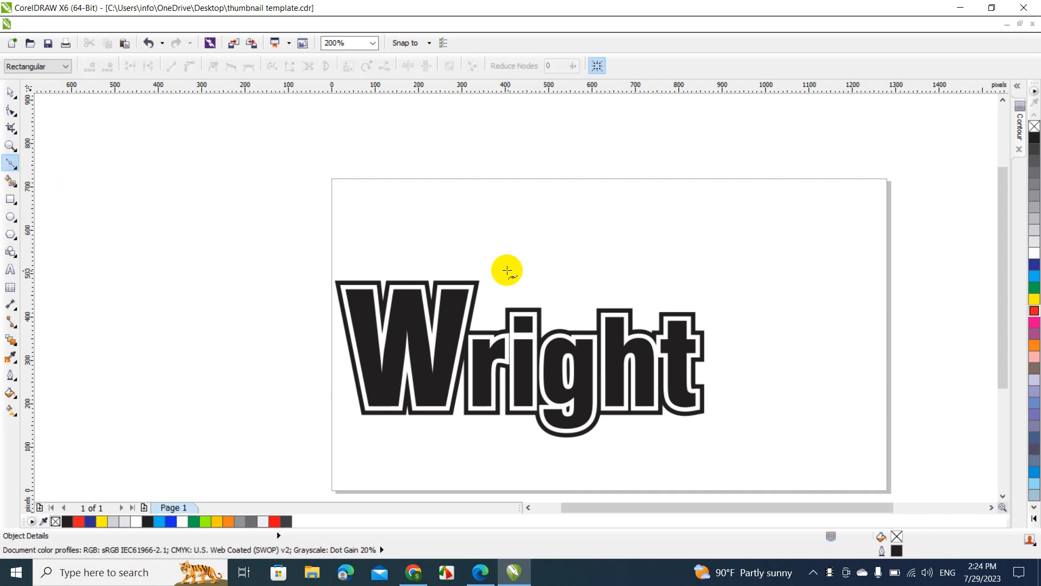
{"action": "left_click", "coordinate": [490, 292]}
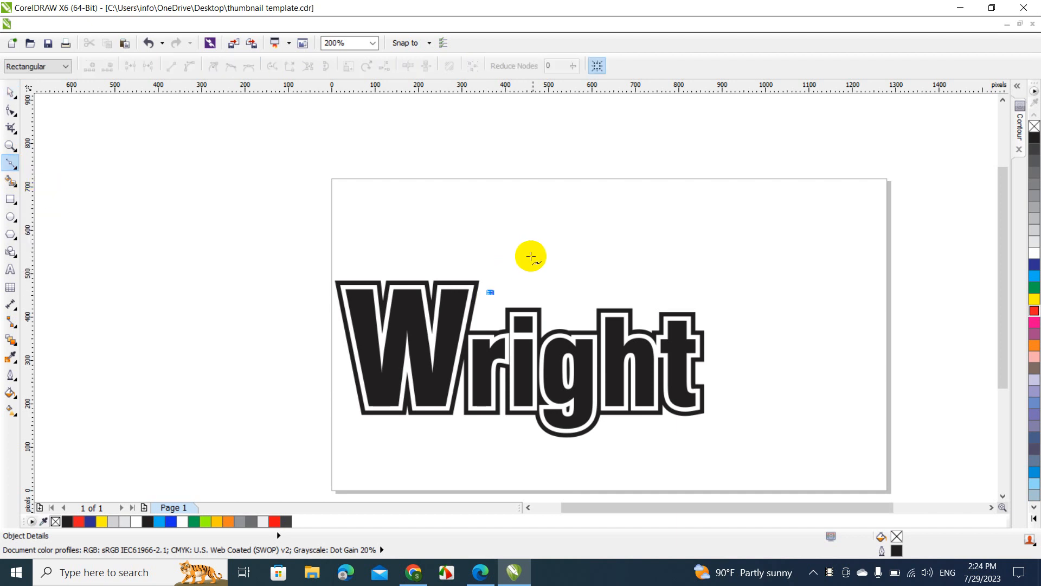
{"action": "left_click", "coordinate": [549, 238]}
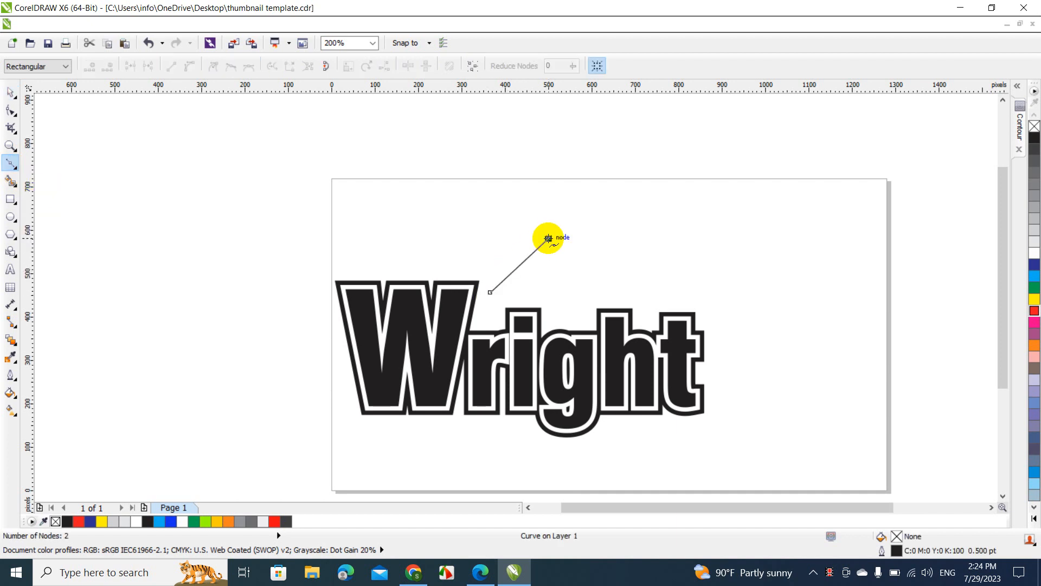
{"action": "left_click", "coordinate": [591, 288]}
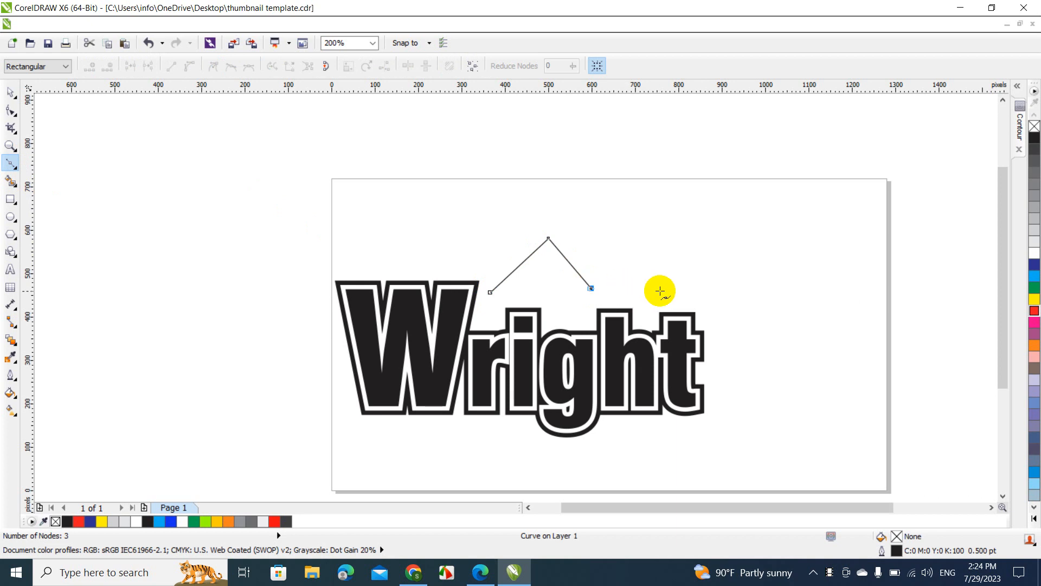
{"action": "left_click", "coordinate": [681, 294]}
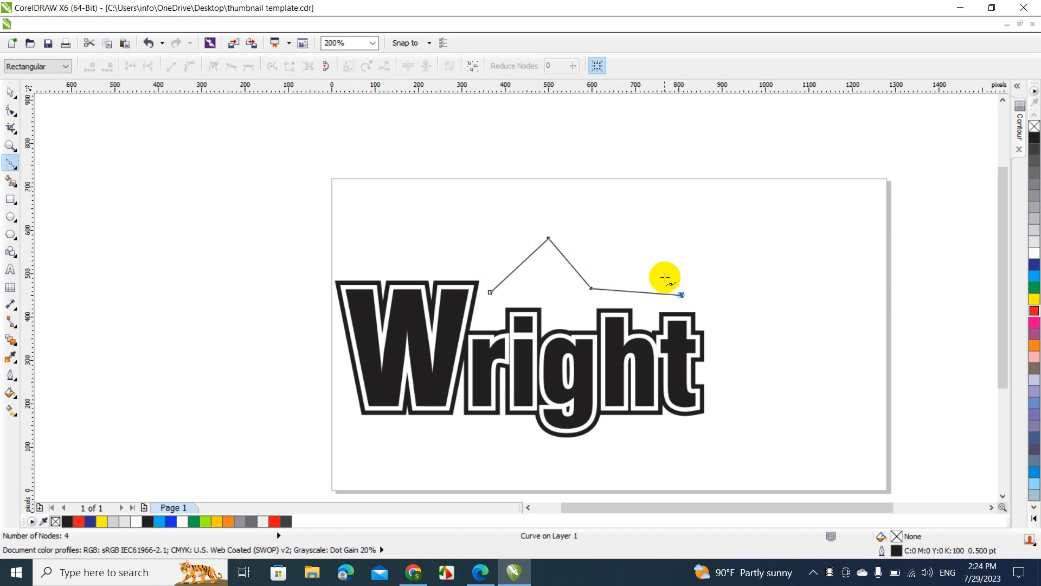
{"action": "left_click", "coordinate": [635, 248]}
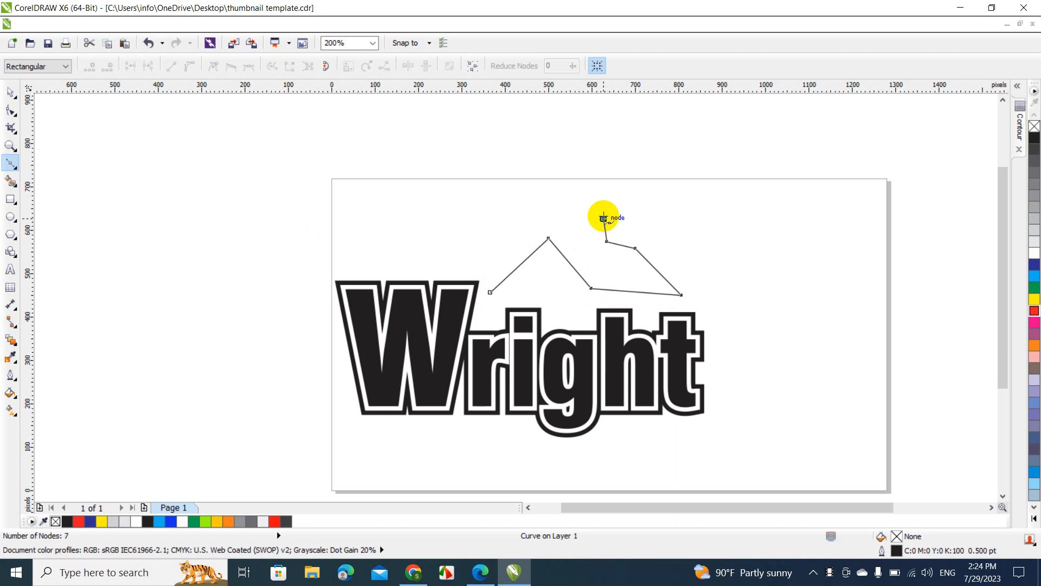
{"action": "key", "text": "ctrl+z"}
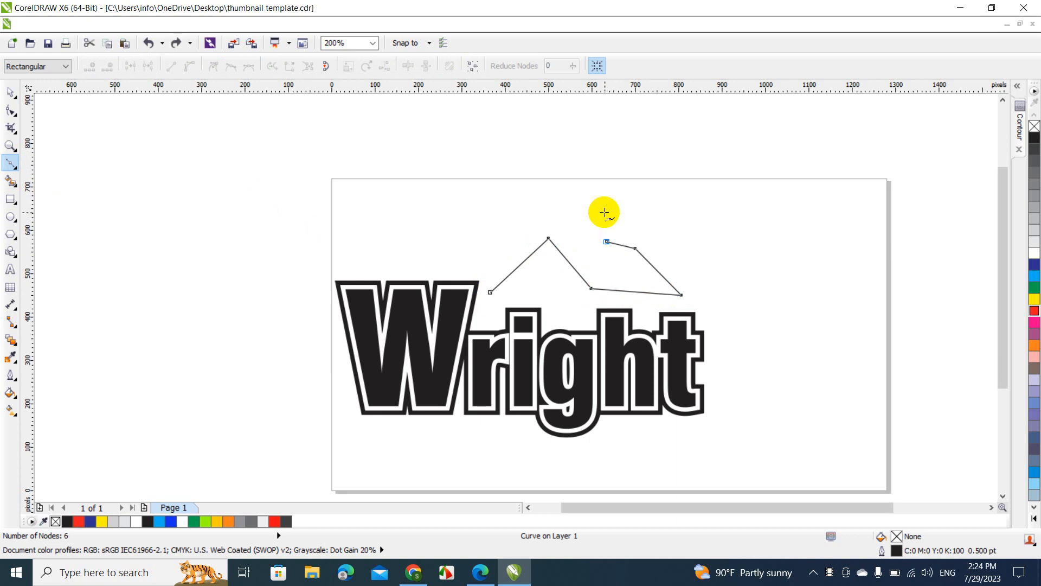
{"action": "left_click", "coordinate": [605, 213]}
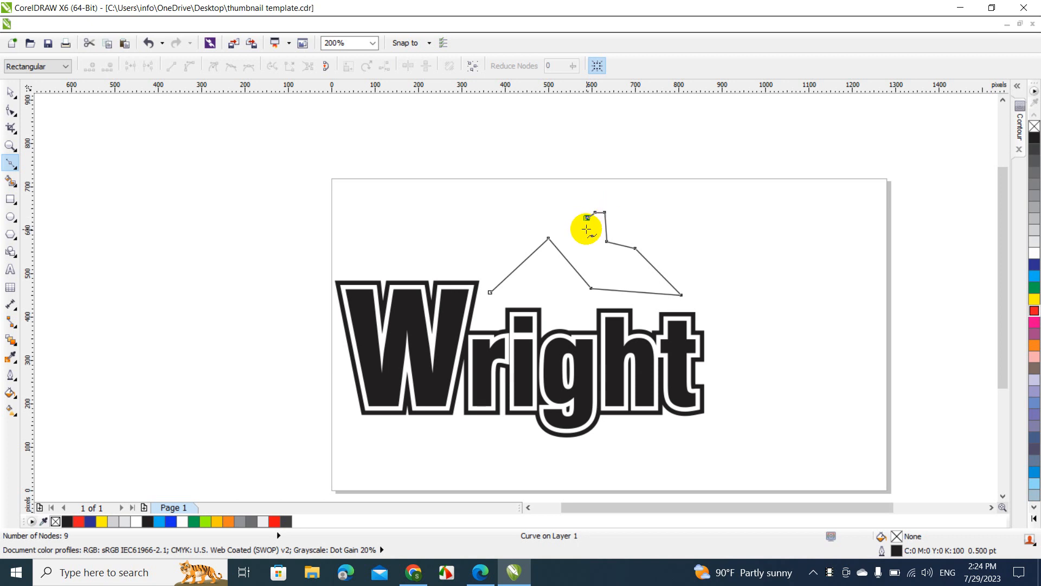
{"action": "left_click", "coordinate": [586, 237]}
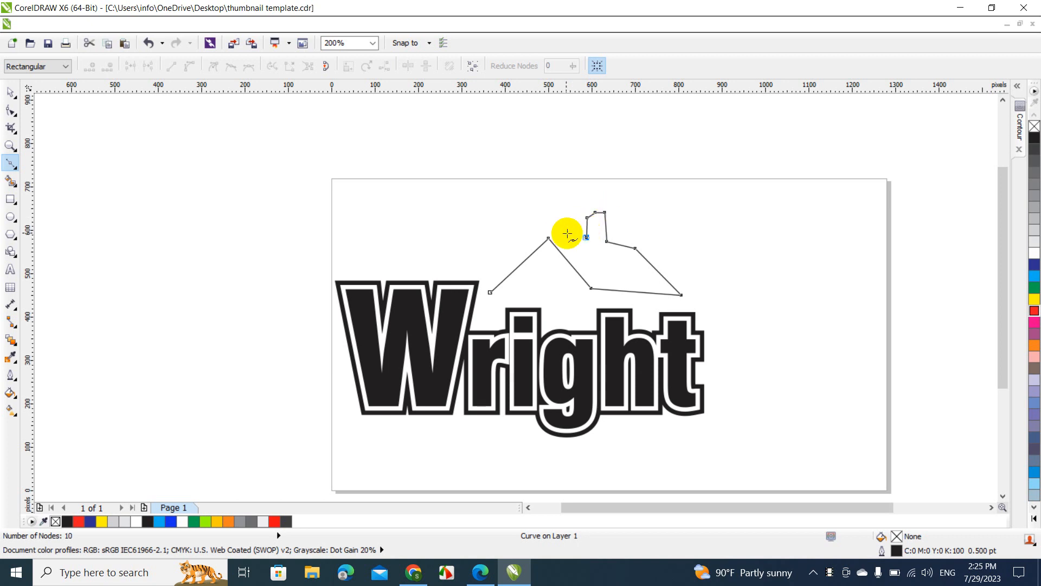
{"action": "left_click", "coordinate": [548, 226]}
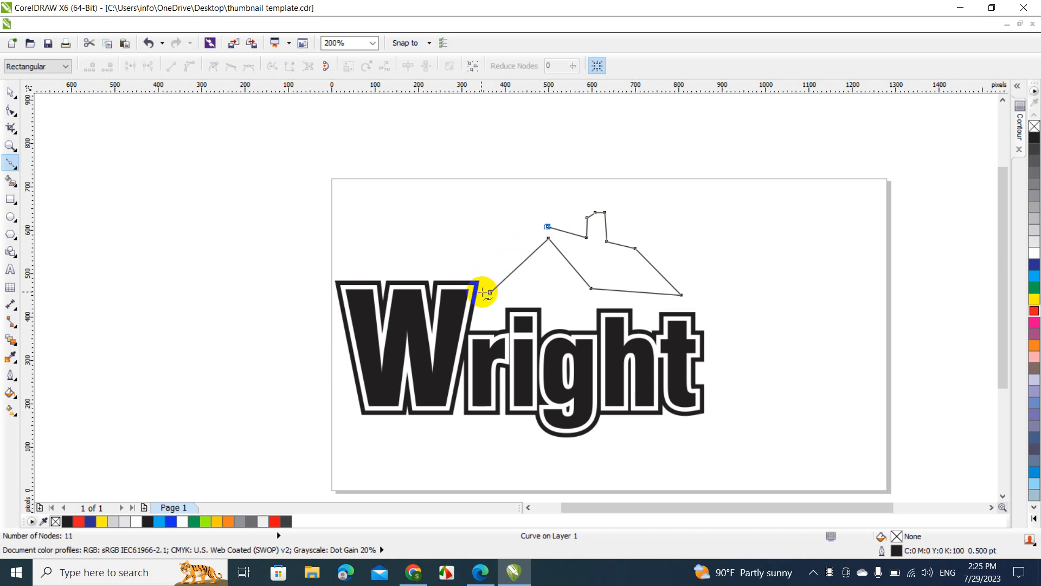
{"action": "left_click", "coordinate": [482, 291]}
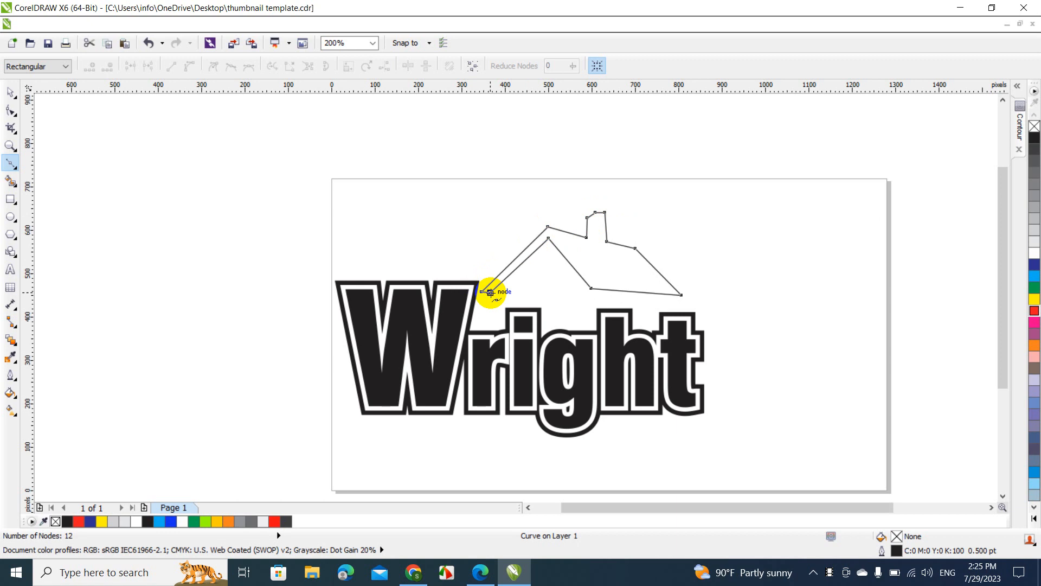
- Enlarge the roof outline proportionally to about 495 px wide and fill it with black
{"action": "left_click", "coordinate": [6, 96]}
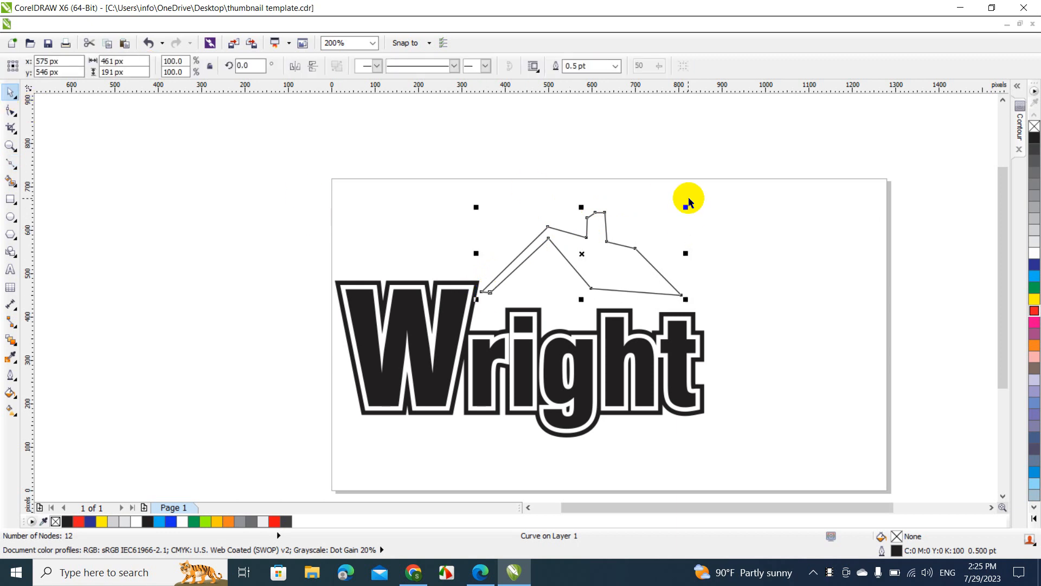
{"action": "left_click_drag", "start_coordinate": [686, 205], "coordinate": [700, 201]}
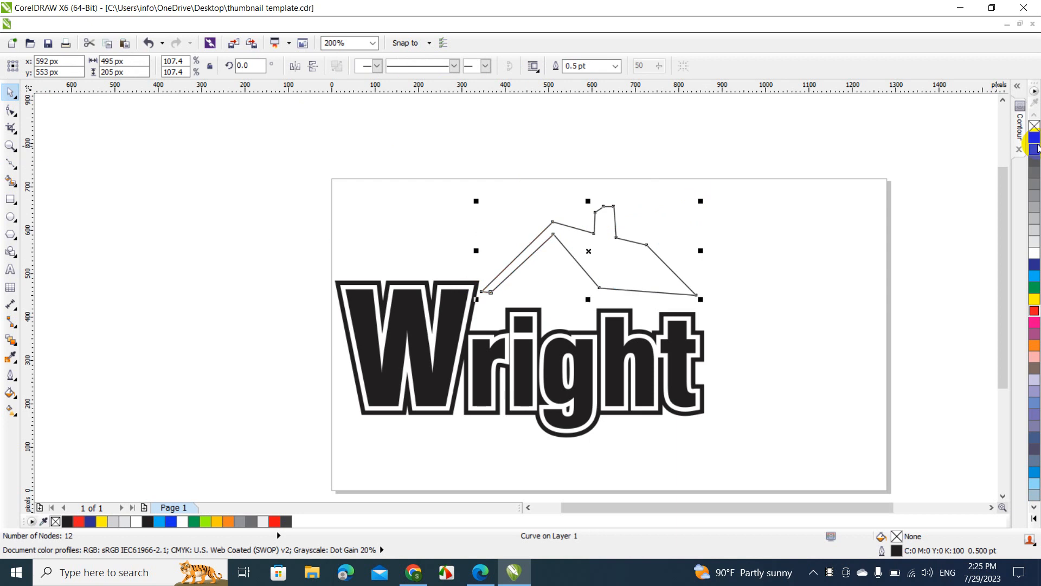
{"action": "left_click", "coordinate": [1035, 142]}
{"action": "left_click", "coordinate": [857, 248]}
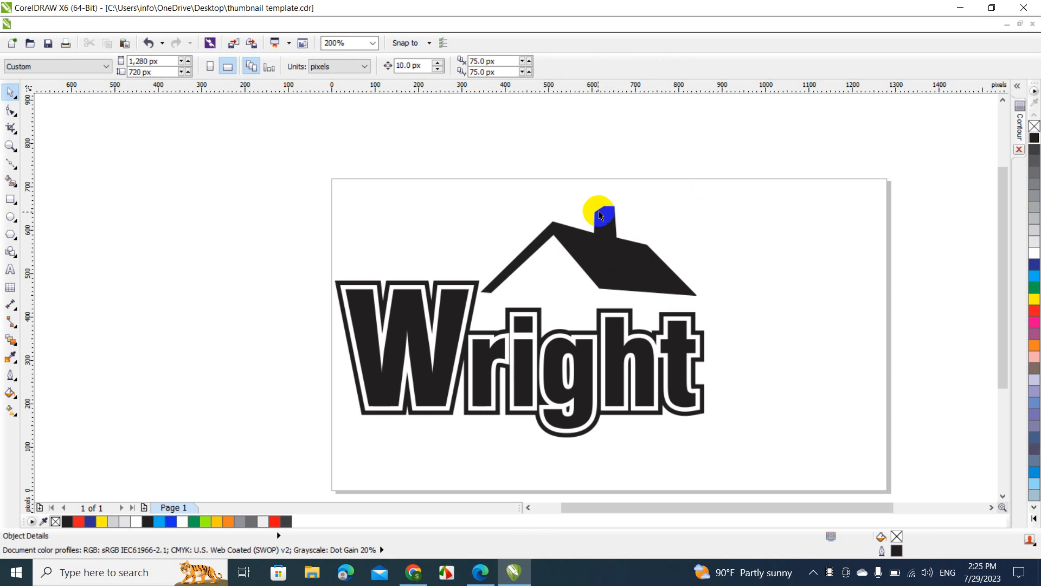
{"action": "double_click", "coordinate": [600, 216]}
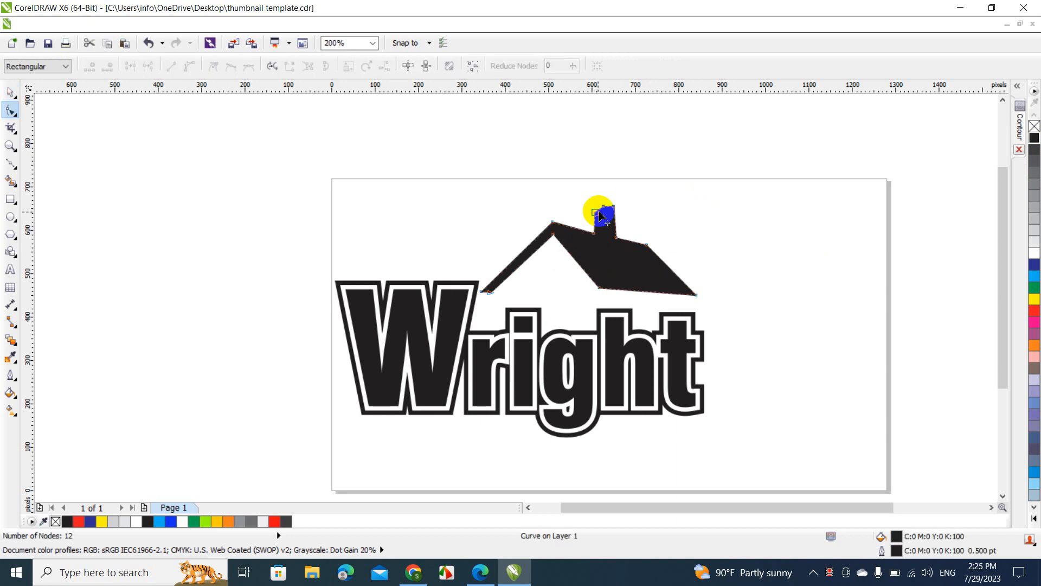
{"action": "left_click", "coordinate": [373, 43]}
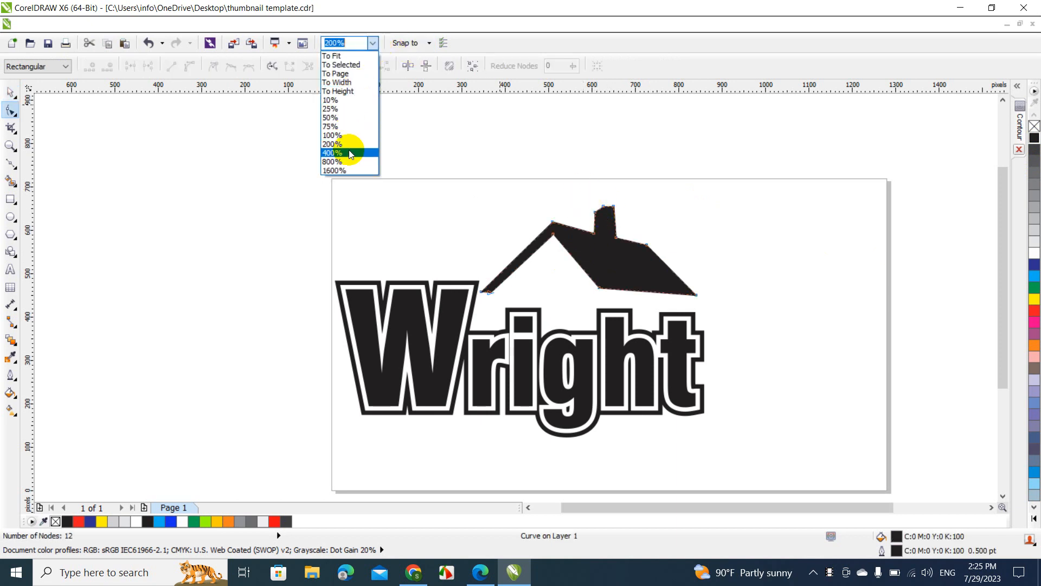
{"action": "left_click", "coordinate": [350, 154]}
{"action": "left_click", "coordinate": [671, 127]}
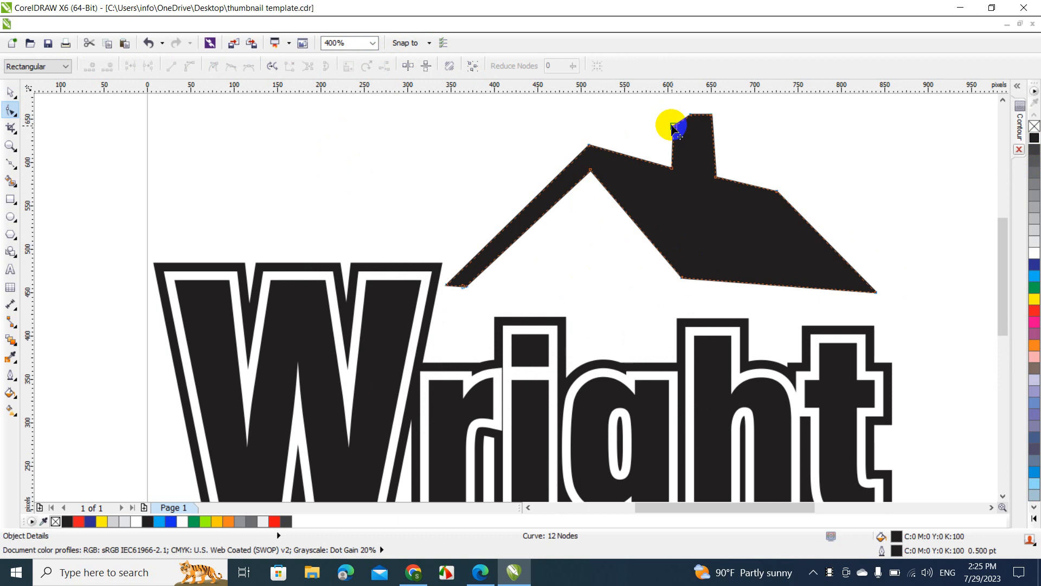
{"action": "left_click", "coordinate": [672, 128]}
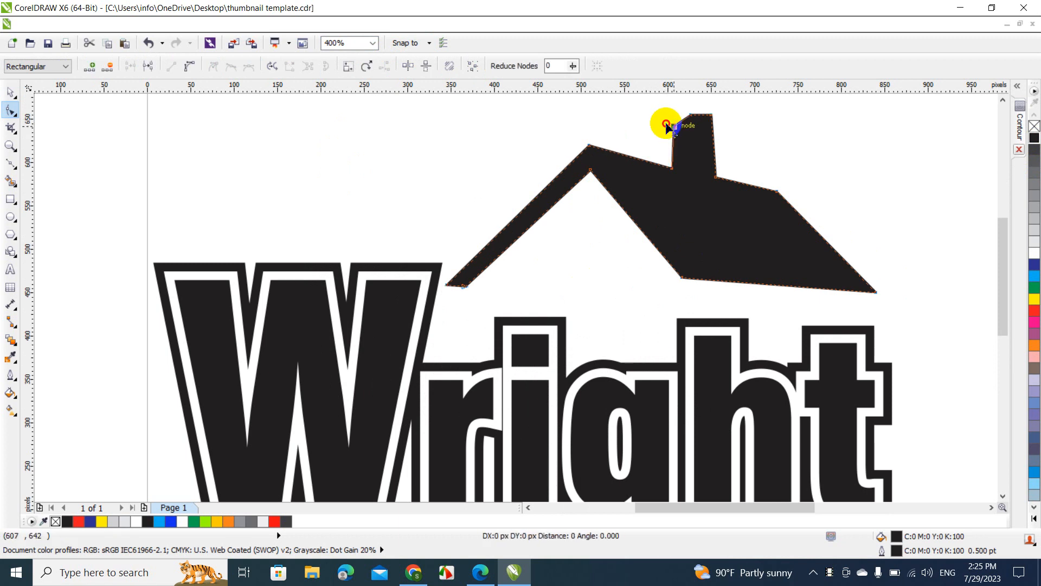
{"action": "left_click", "coordinate": [629, 106]}
{"action": "left_click", "coordinate": [690, 115]}
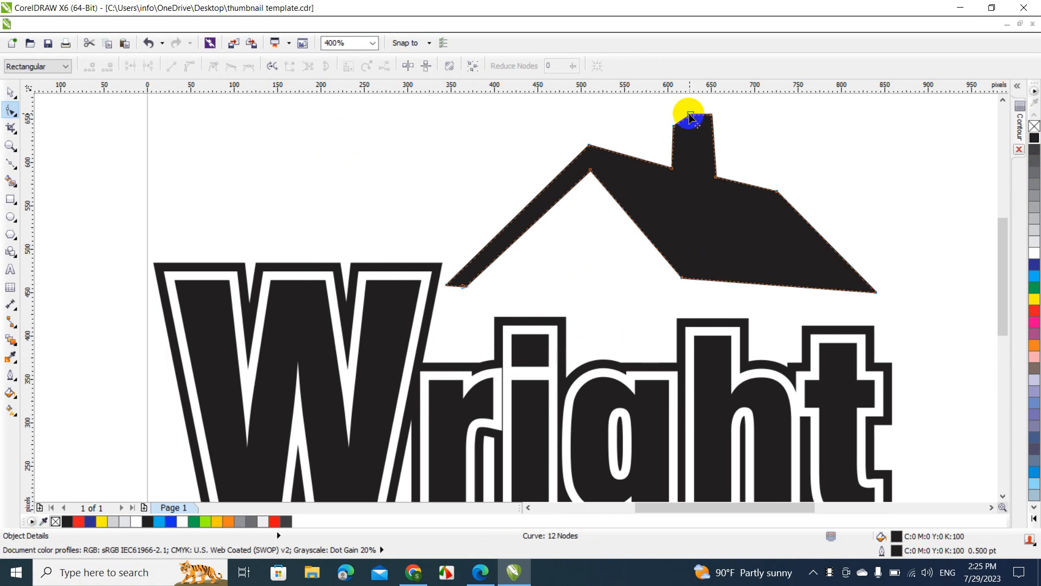
{"action": "left_click", "coordinate": [673, 134]}
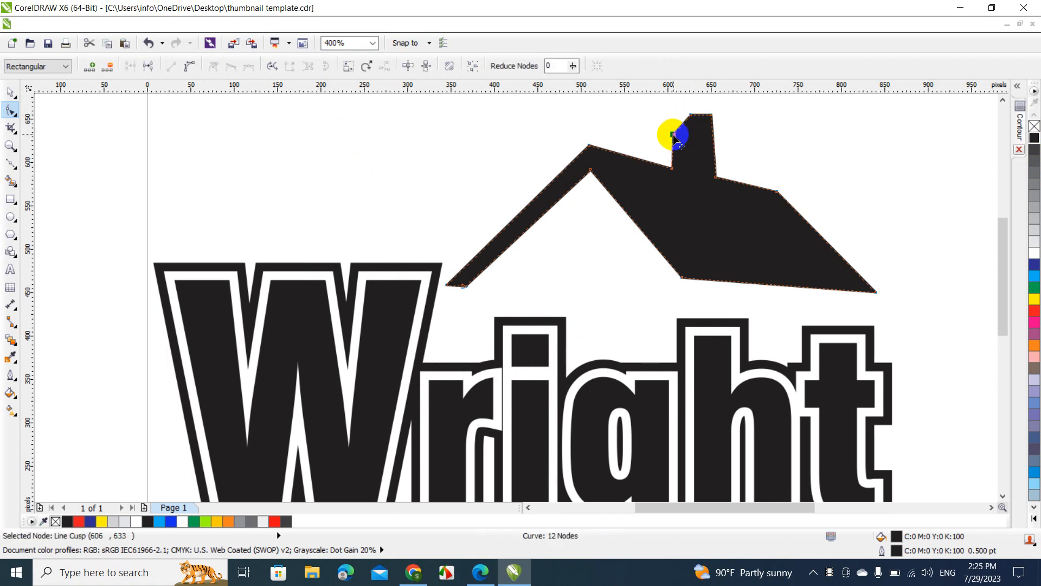
{"action": "key", "text": "ctrl+z"}
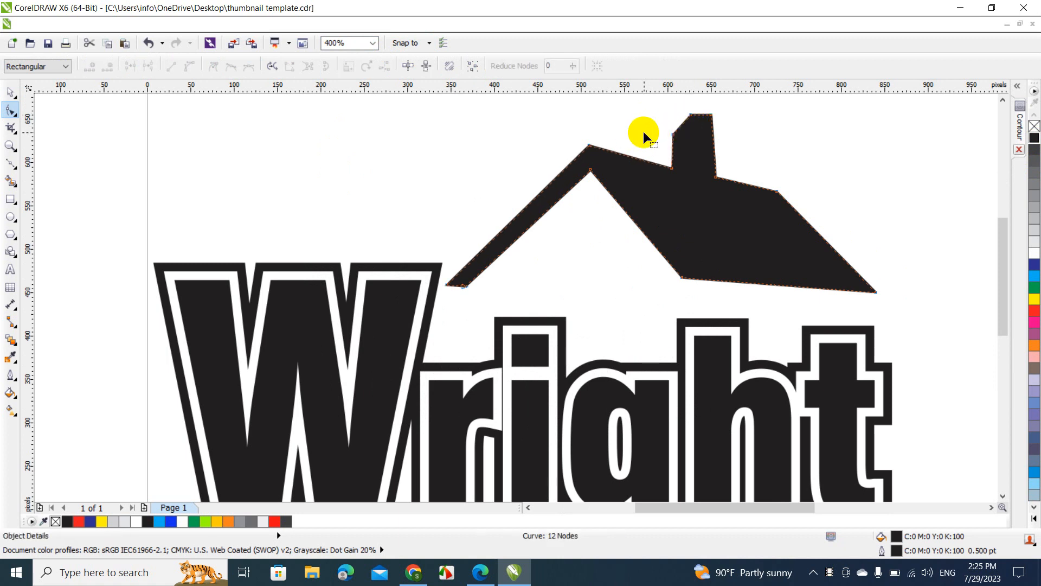
{"action": "left_click", "coordinate": [8, 92]}
{"action": "left_click", "coordinate": [128, 213]}
- Draw a square of about 36 px above the W and place a copy about 45 px below it
{"action": "left_click", "coordinate": [10, 199]}
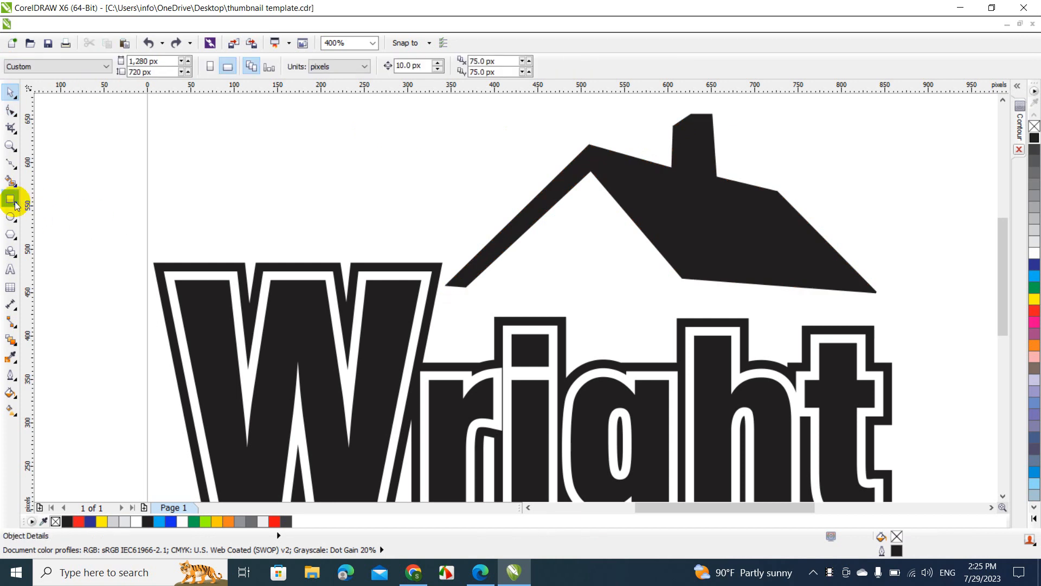
{"action": "left_click_drag", "start_coordinate": [222, 139], "coordinate": [254, 170]}
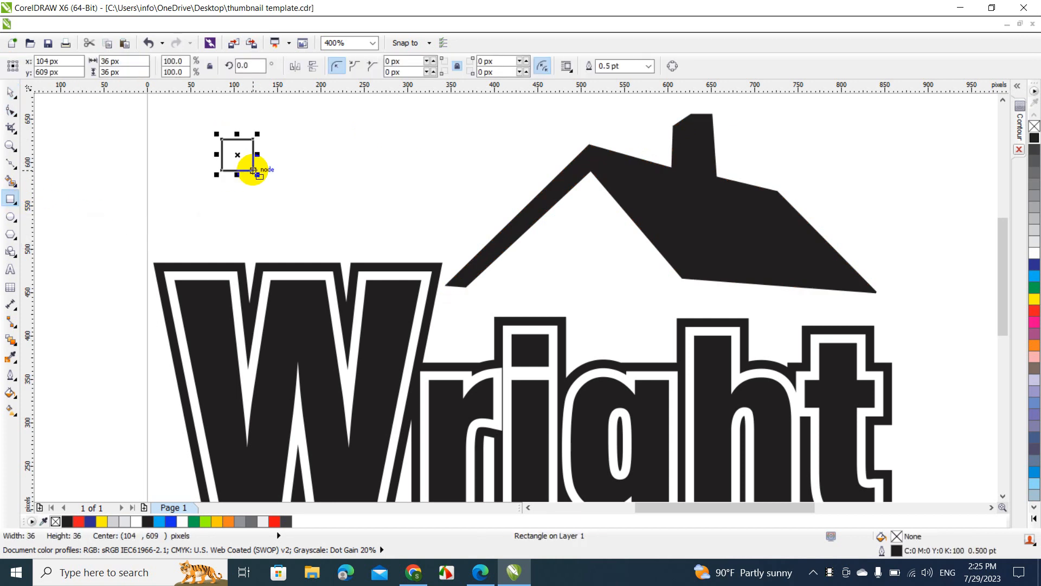
{"action": "left_click", "coordinate": [12, 93]}
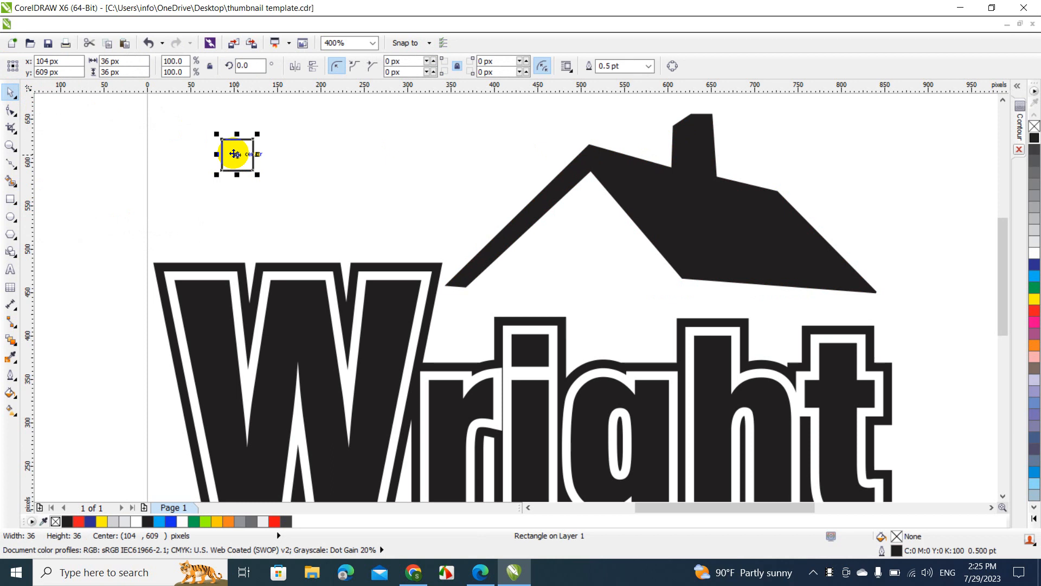
{"action": "left_click_drag", "start_coordinate": [235, 154], "coordinate": [232, 196]}
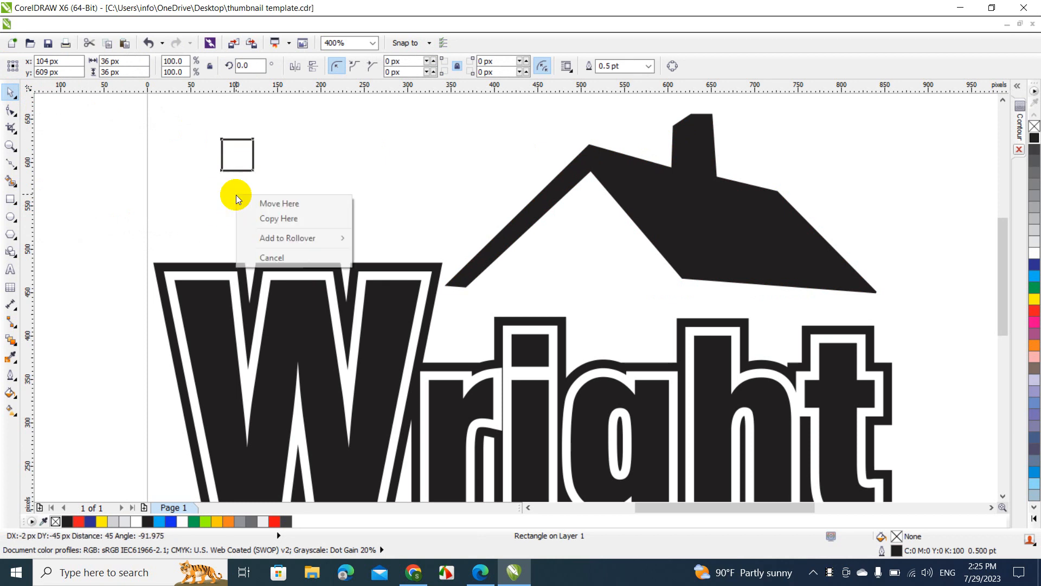
{"action": "left_click", "coordinate": [266, 219]}
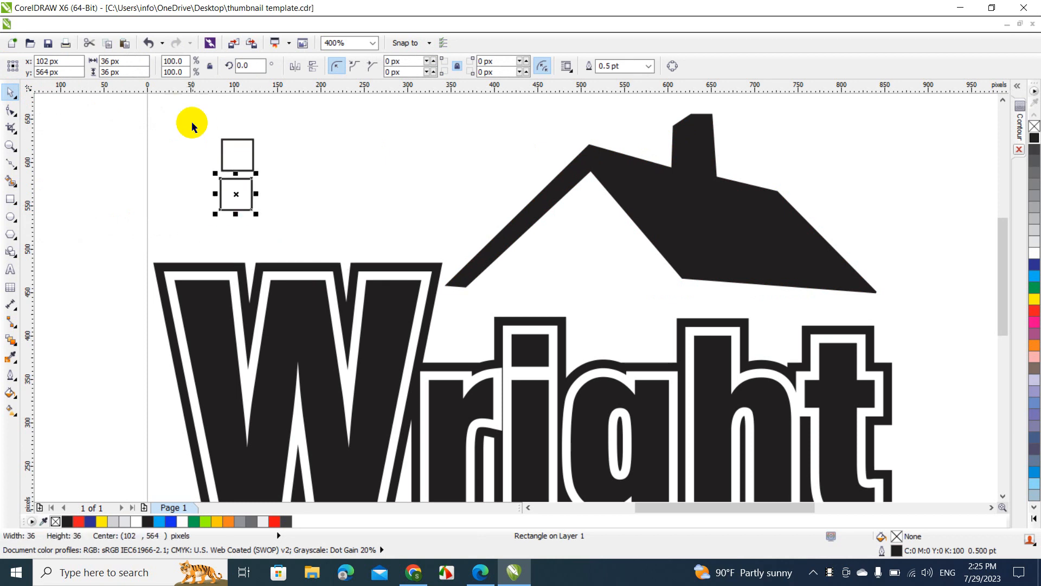
- Align the two squares and copy the pair about 45 px to the right, forming a two-by-two window grid, with all four squares selected
{"action": "left_click_drag", "start_coordinate": [196, 132], "coordinate": [309, 277]}
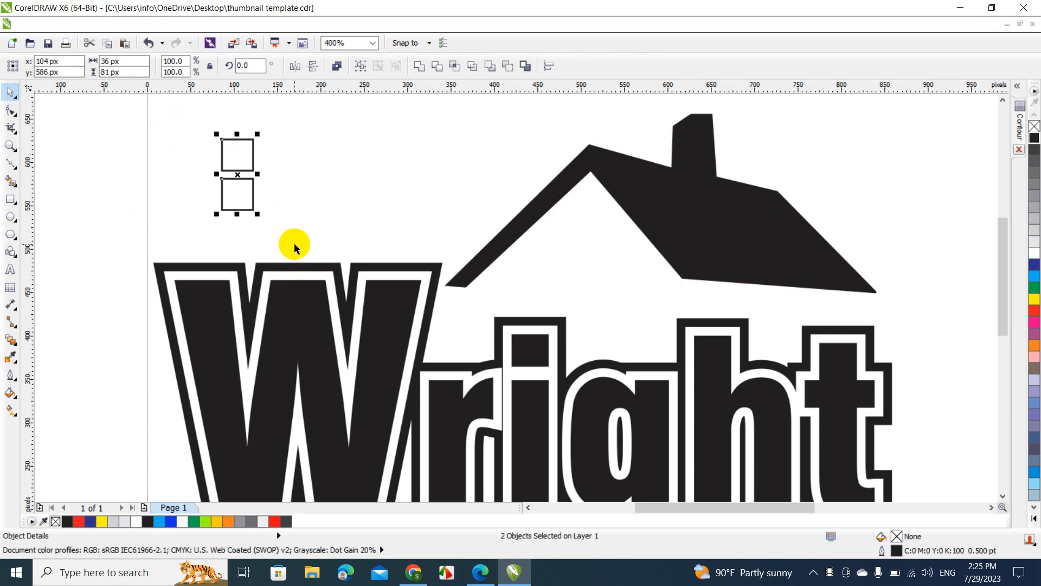
{"action": "left_click_drag", "start_coordinate": [236, 159], "coordinate": [277, 157]}
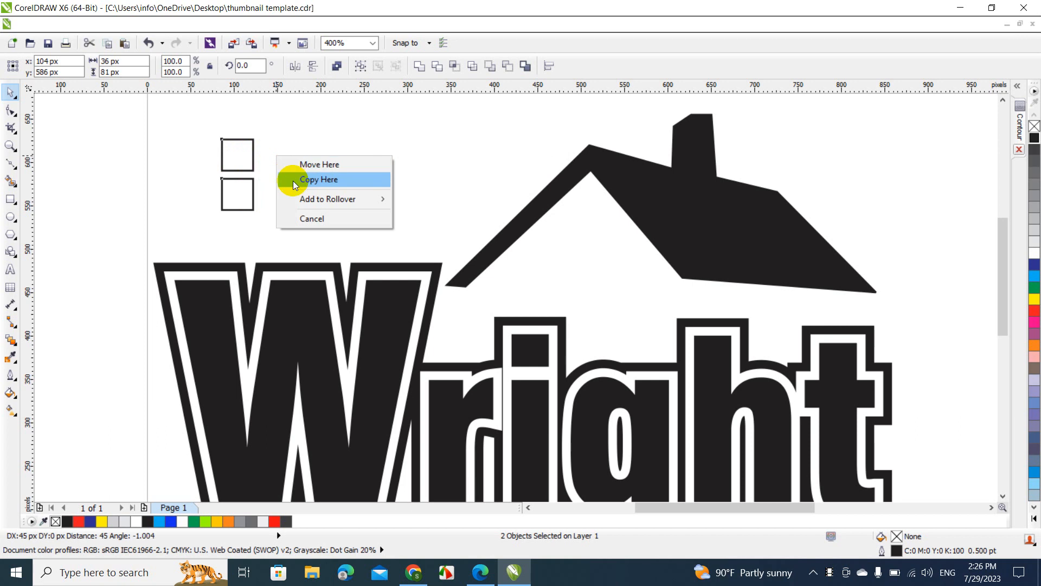
{"action": "left_click", "coordinate": [293, 179]}
{"action": "left_click", "coordinate": [330, 187]}
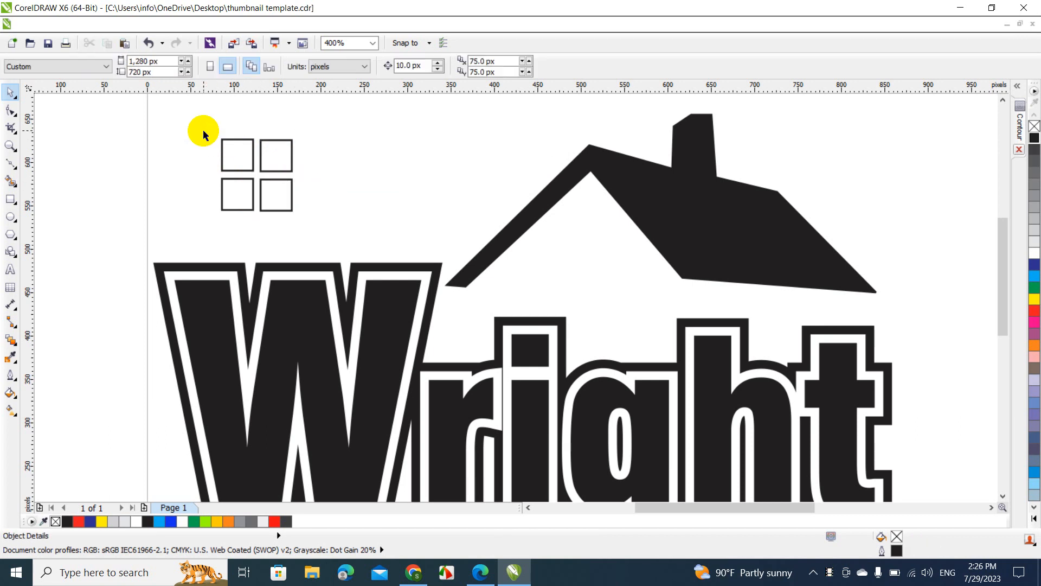
{"action": "left_click_drag", "start_coordinate": [204, 133], "coordinate": [339, 259]}
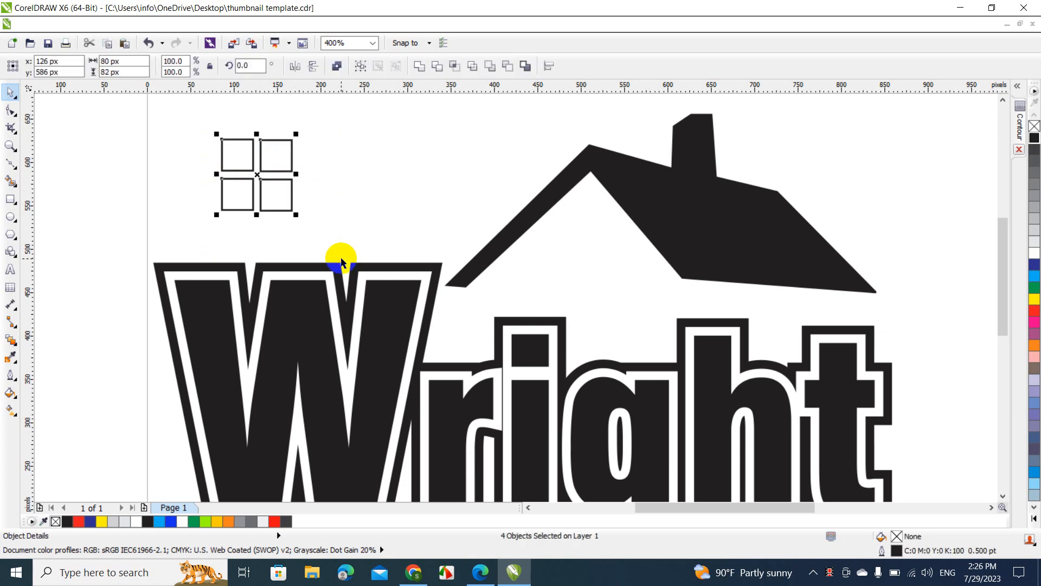
- Weld the four squares into one black-filled window, shrink it to about 45 px wide and place it under the roof's gable
{"action": "left_click", "coordinate": [426, 67]}
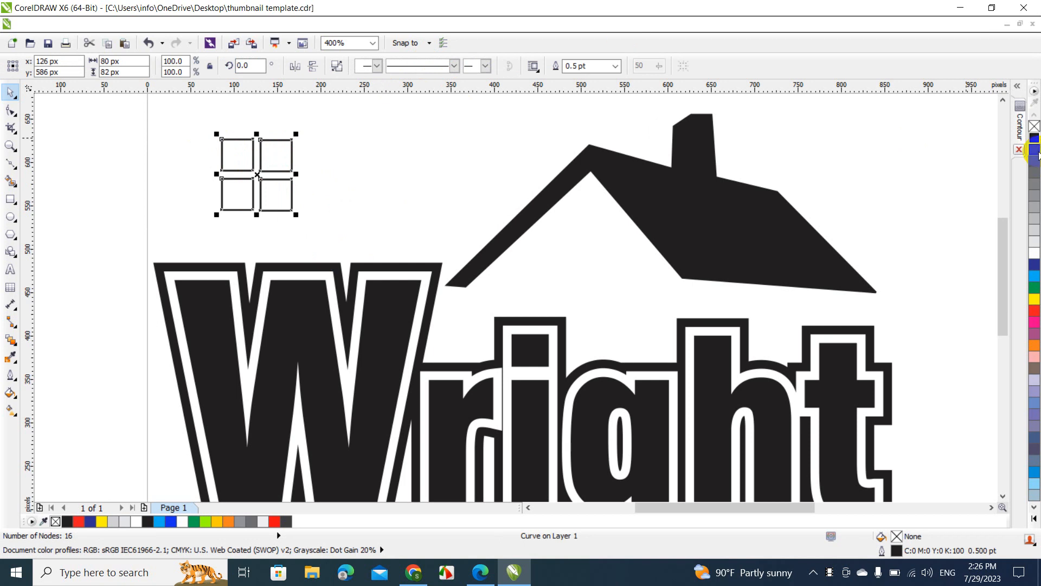
{"action": "left_click", "coordinate": [1035, 138]}
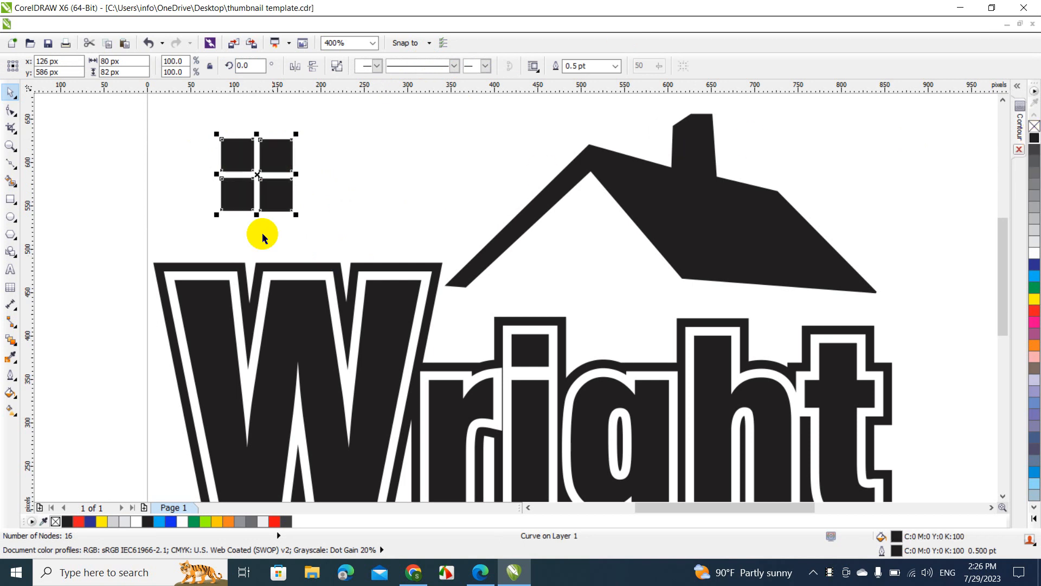
{"action": "left_click_drag", "start_coordinate": [295, 215], "coordinate": [261, 209]}
{"action": "left_click_drag", "start_coordinate": [238, 157], "coordinate": [588, 242]}
- Raise the inner peak node of the roof outline slightly with the Shape tool to thin the sloping gable edge
{"action": "left_click", "coordinate": [542, 215]}
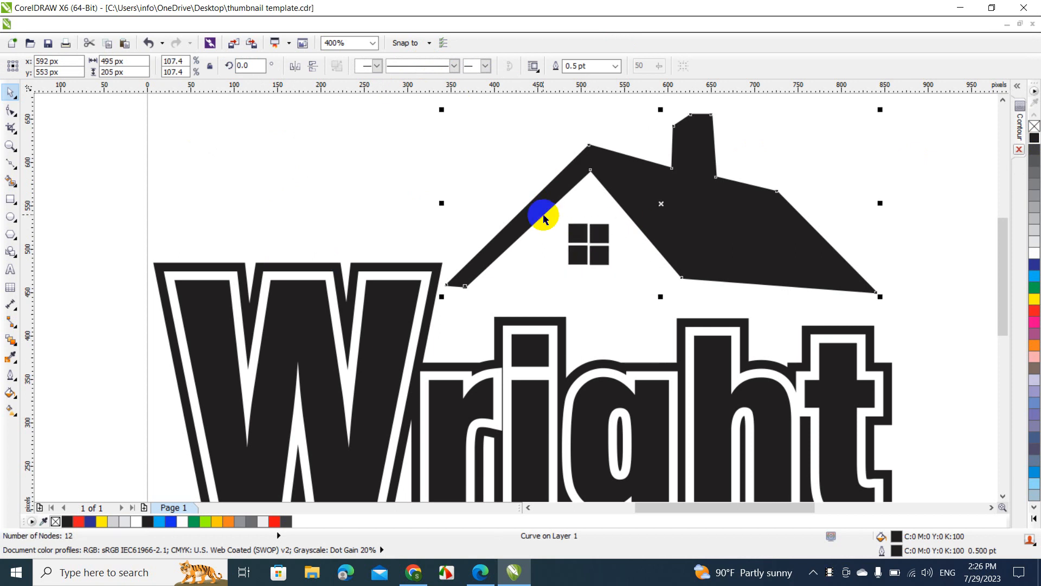
{"action": "left_click", "coordinate": [499, 196]}
{"action": "key", "text": "F10"}
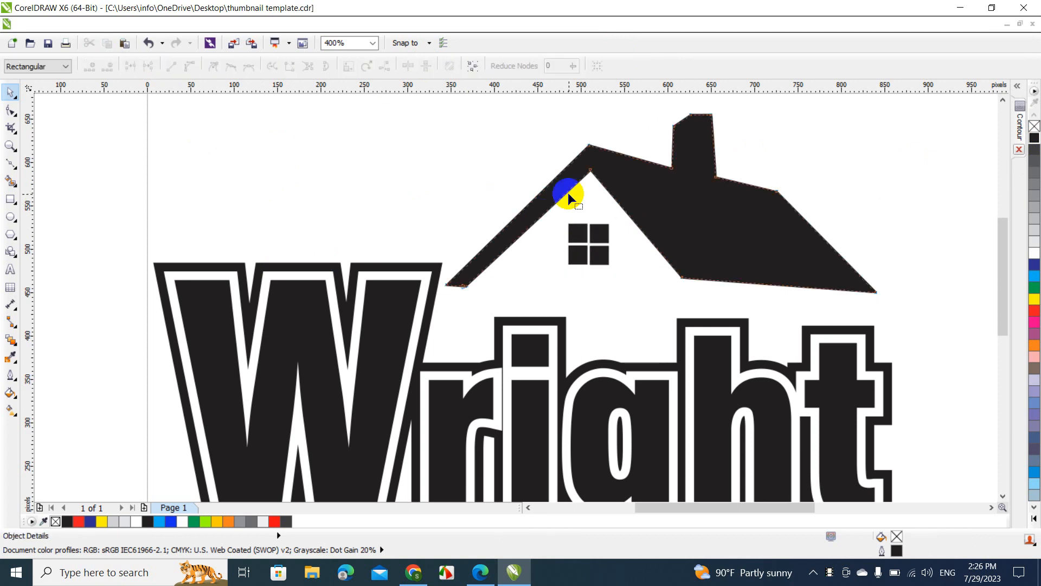
{"action": "left_click", "coordinate": [568, 193]}
{"action": "left_click_drag", "start_coordinate": [591, 171], "coordinate": [591, 163]}
{"action": "left_click", "coordinate": [390, 160]}
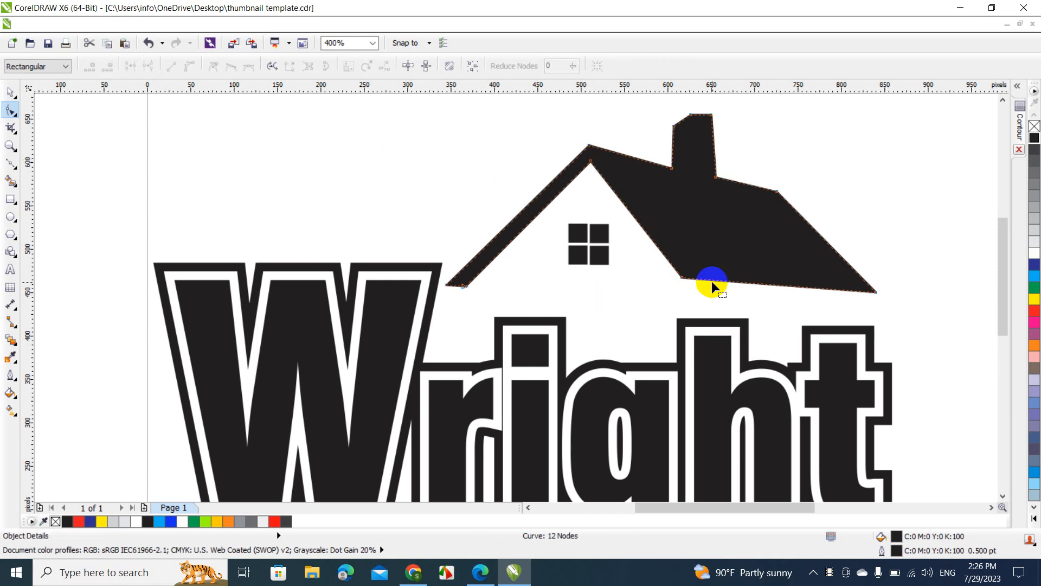
- Weld the window and roof into one curve and move it slightly down toward the letters
{"action": "left_click", "coordinate": [13, 92]}
{"action": "left_click_drag", "start_coordinate": [385, 133], "coordinate": [693, 360]}
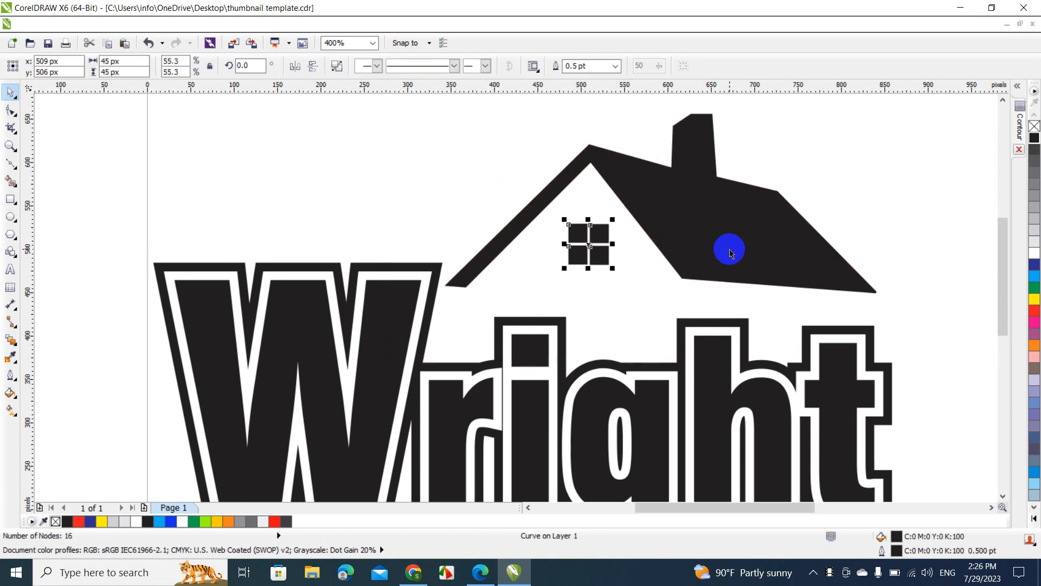
{"action": "left_click", "coordinate": [708, 235], "text": "shift"}
{"action": "left_click", "coordinate": [419, 66]}
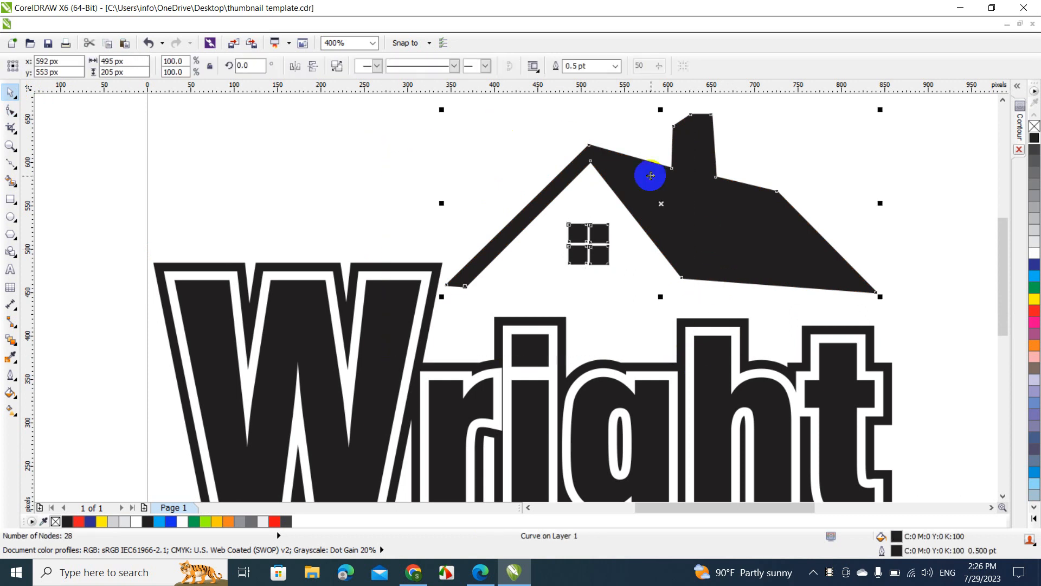
{"action": "left_click_drag", "start_coordinate": [651, 183], "coordinate": [651, 199]}
{"action": "left_click", "coordinate": [428, 163]}
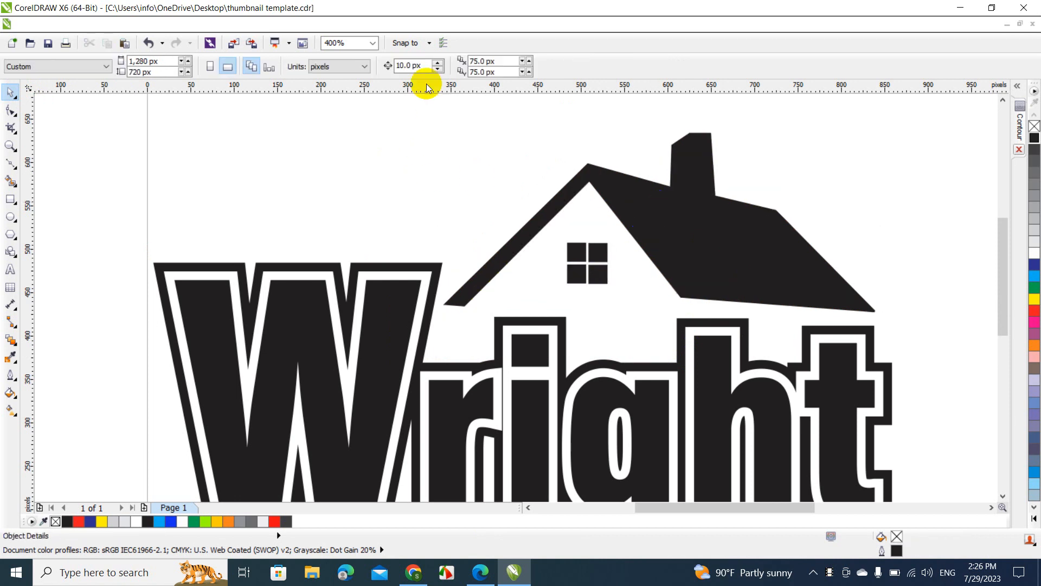
- Shrink the whole logo proportionally to about 713 px wide and move it toward the middle of the page
{"action": "left_click", "coordinate": [372, 42]}
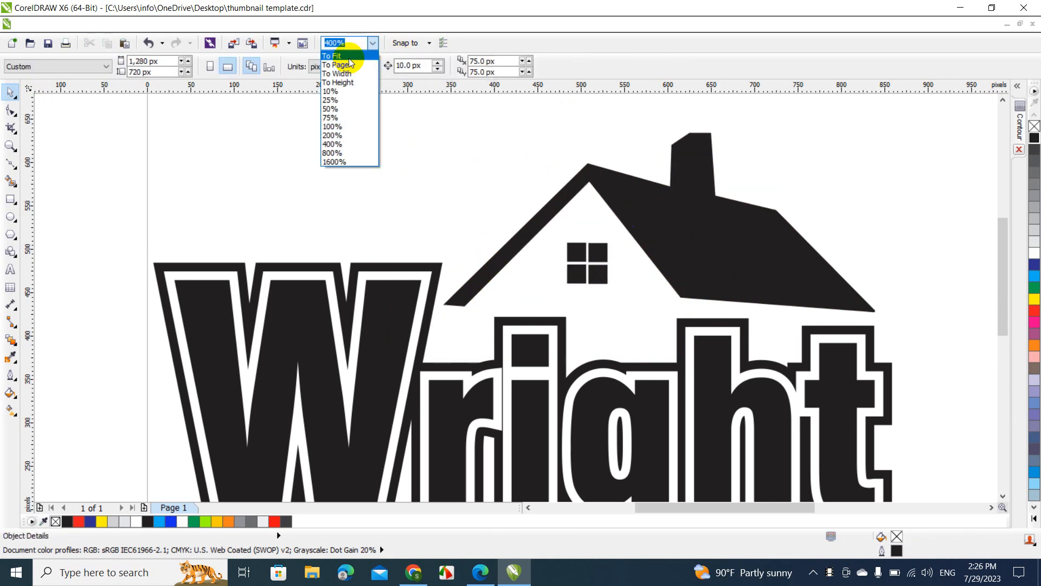
{"action": "left_click", "coordinate": [347, 134]}
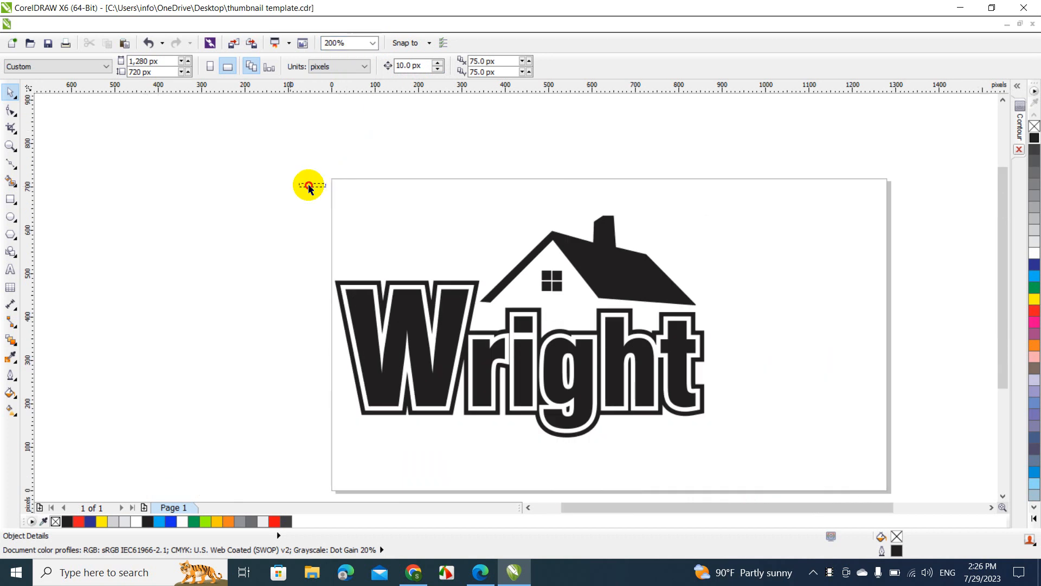
{"action": "left_click_drag", "start_coordinate": [309, 187], "coordinate": [756, 466]}
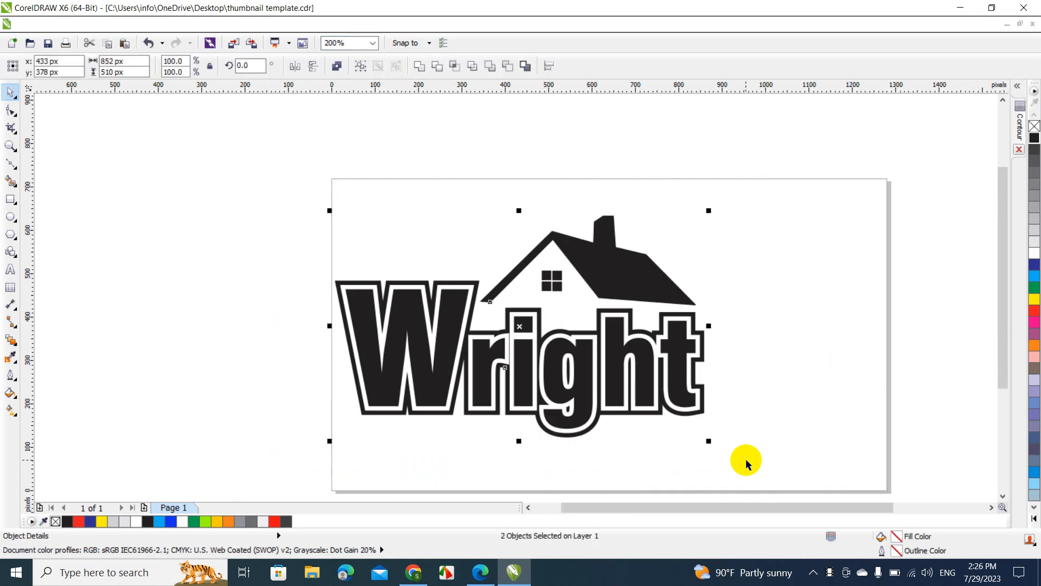
{"action": "left_click_drag", "start_coordinate": [709, 441], "coordinate": [649, 425]}
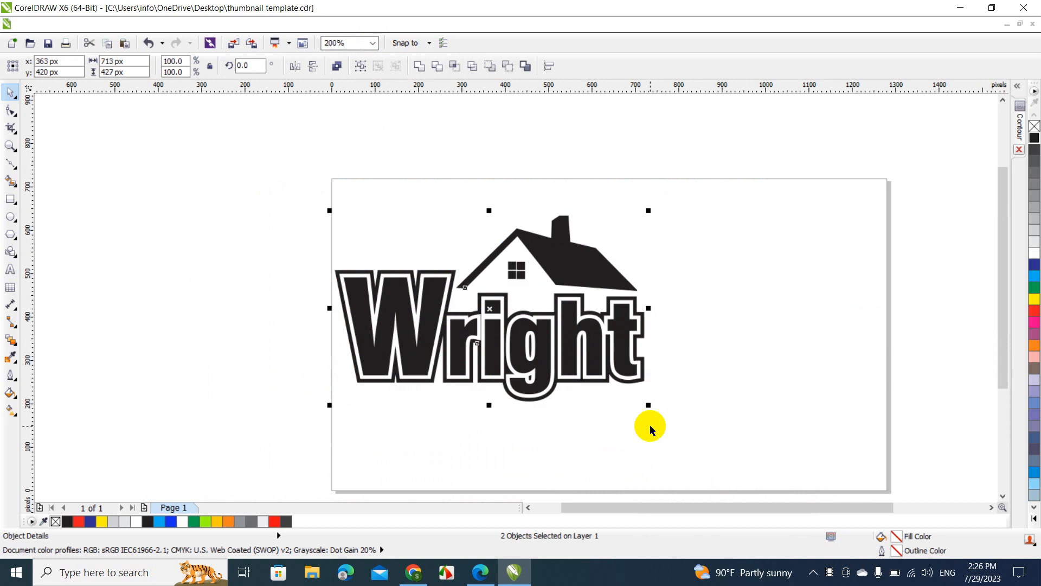
{"action": "left_click_drag", "start_coordinate": [562, 243], "coordinate": [629, 239]}
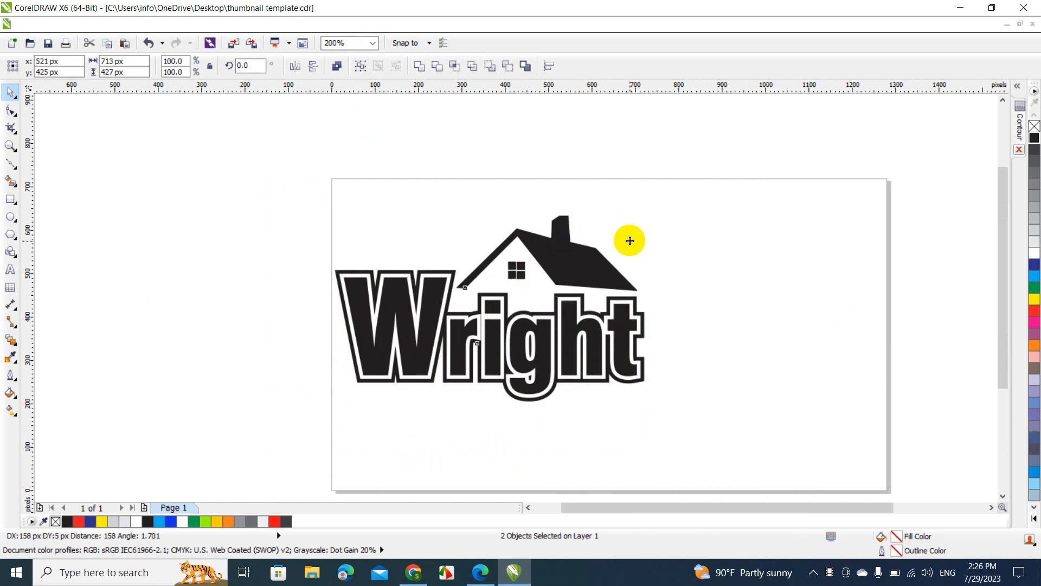
{"action": "left_click", "coordinate": [430, 202]}
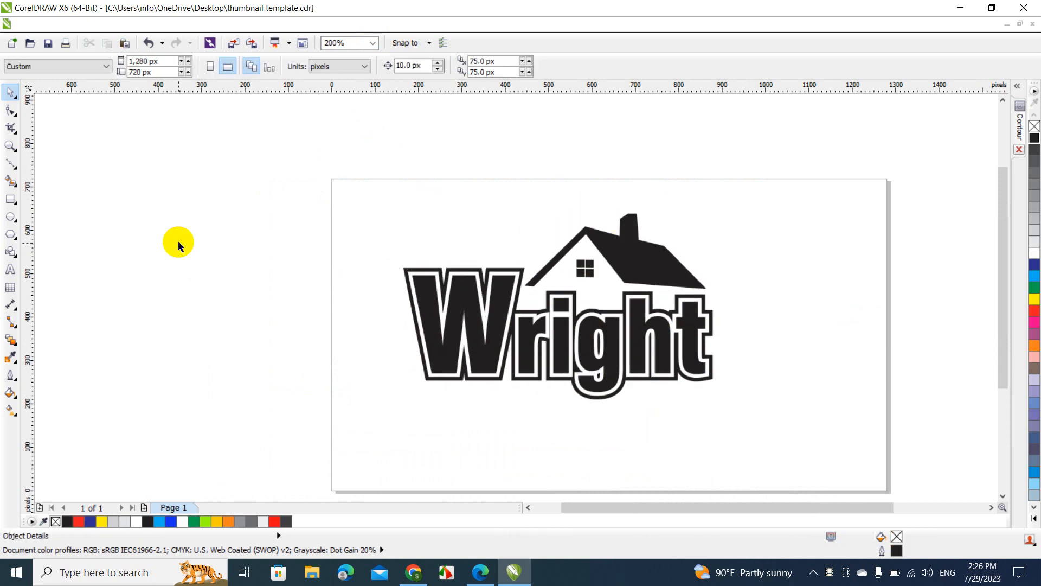
- Draw five flat ellipses of varying sizes, about 370 by 59 px at the largest, mostly outside the page's upper corner beside the logo
{"action": "left_click", "coordinate": [10, 218]}
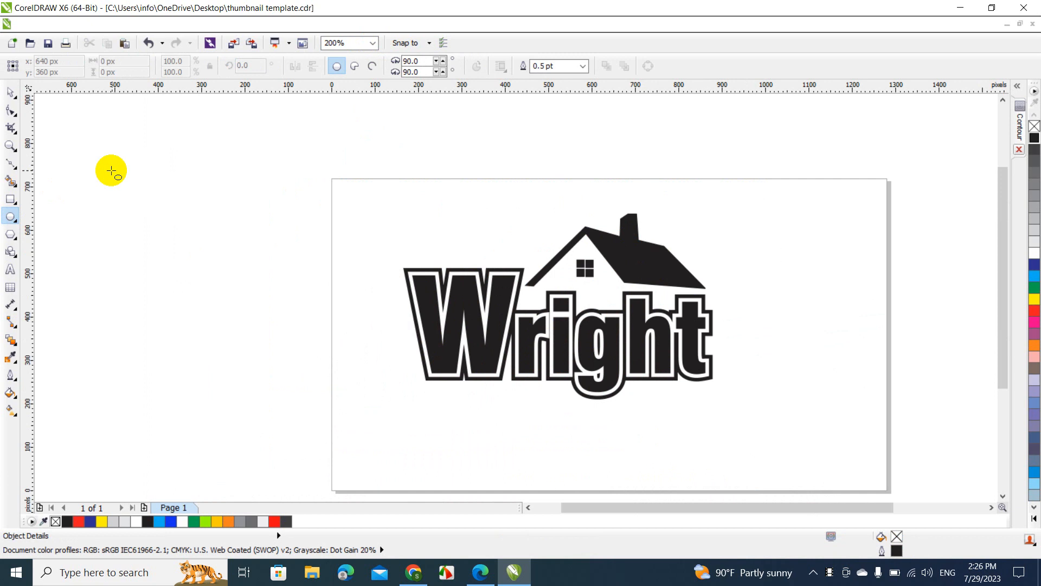
{"action": "mouse_move", "coordinate": [111, 170]}
{"action": "left_mouse_down"}
{"action": "mouse_move", "coordinate": [274, 172]}
{"action": "mouse_move", "coordinate": [260, 190]}
{"action": "mouse_move", "coordinate": [273, 196]}
{"action": "left_mouse_up"}
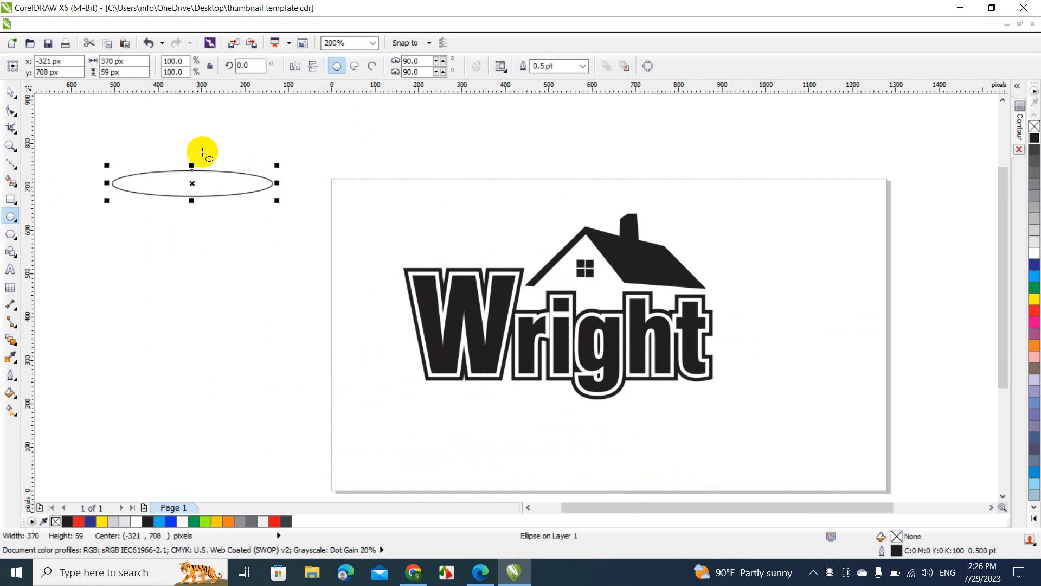
{"action": "key", "text": "Escape"}
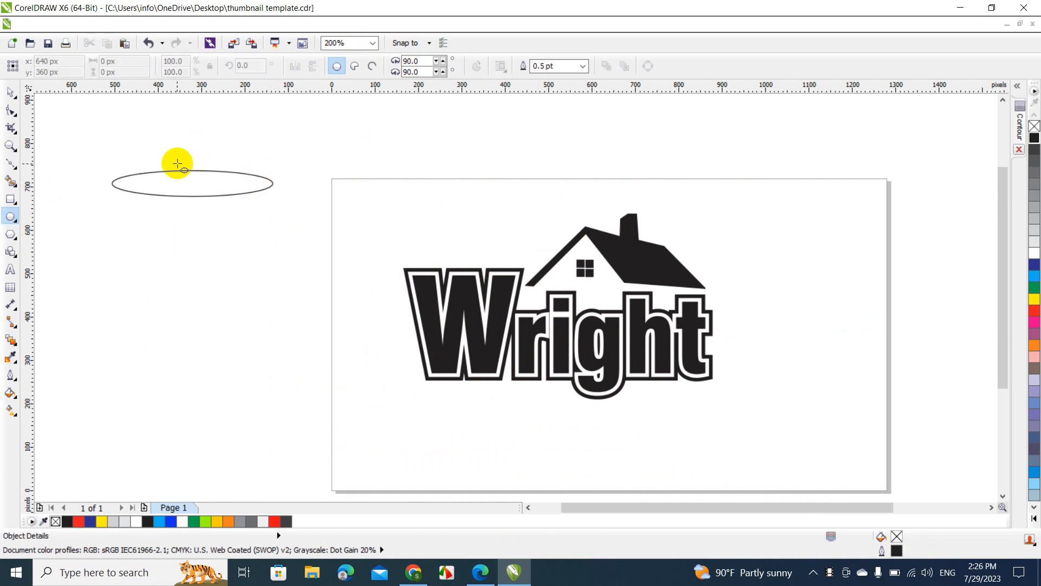
{"action": "left_click_drag", "start_coordinate": [178, 163], "coordinate": [376, 212]}
{"action": "key", "text": "Escape"}
{"action": "key", "text": "Escape"}
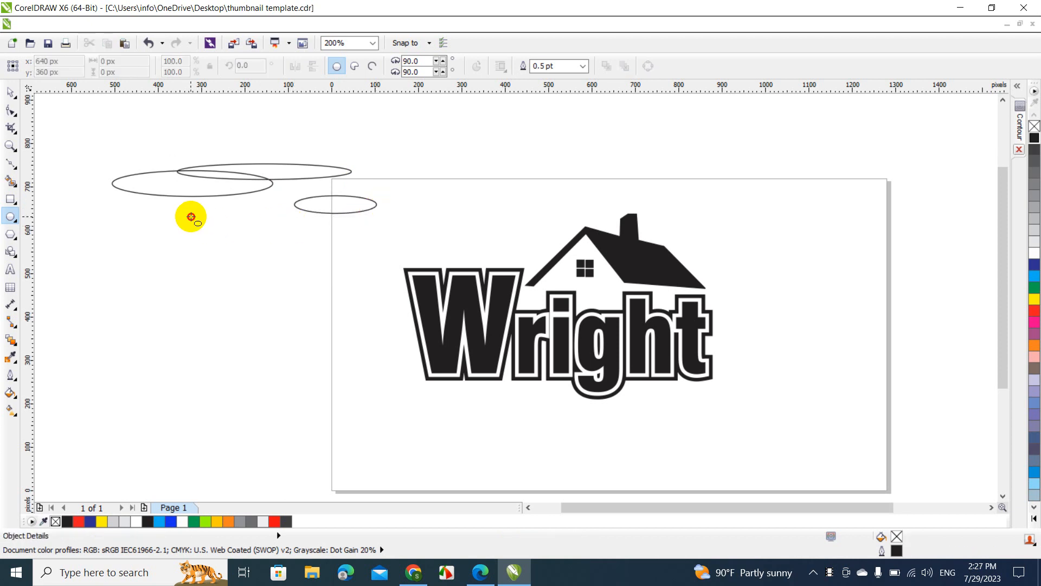
{"action": "left_click_drag", "start_coordinate": [191, 217], "coordinate": [266, 232]}
{"action": "key", "text": "Escape"}
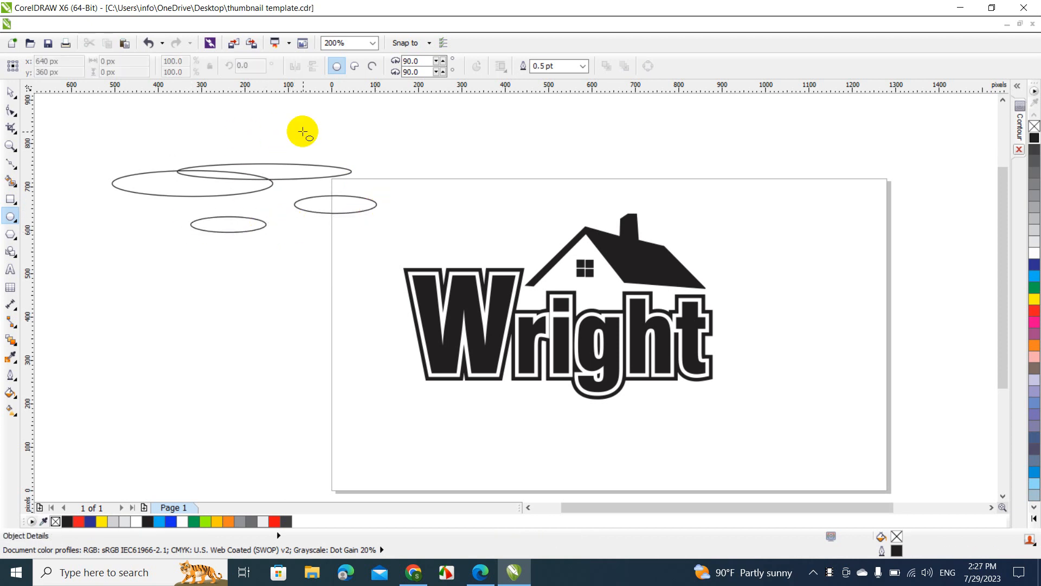
{"action": "left_click_drag", "start_coordinate": [302, 131], "coordinate": [447, 142]}
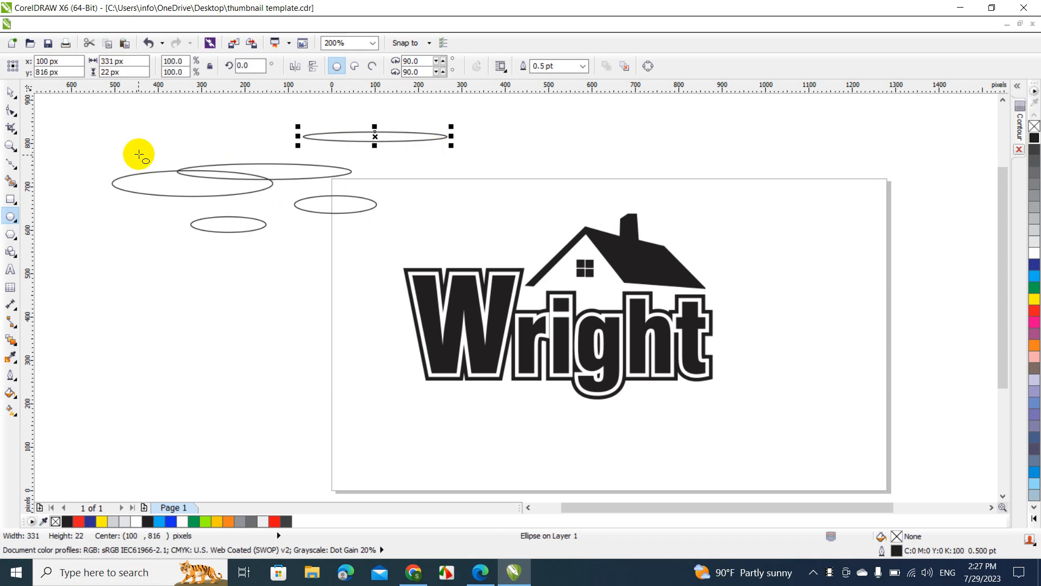
- Shrink the five ellipses together to about 290 px wide, keeping them off the page
{"action": "left_click", "coordinate": [11, 93]}
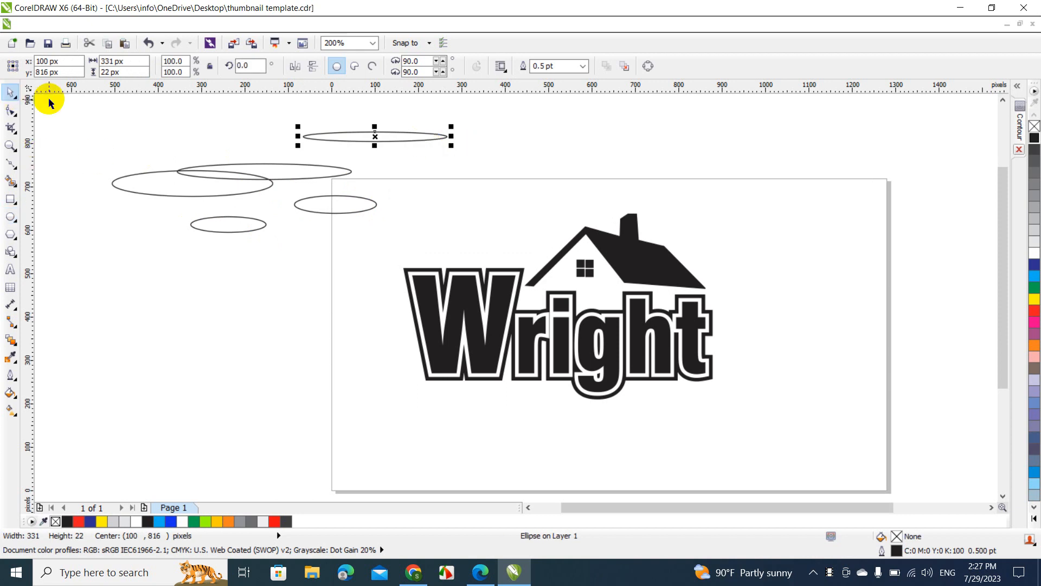
{"action": "left_click_drag", "start_coordinate": [49, 100], "coordinate": [242, 221]}
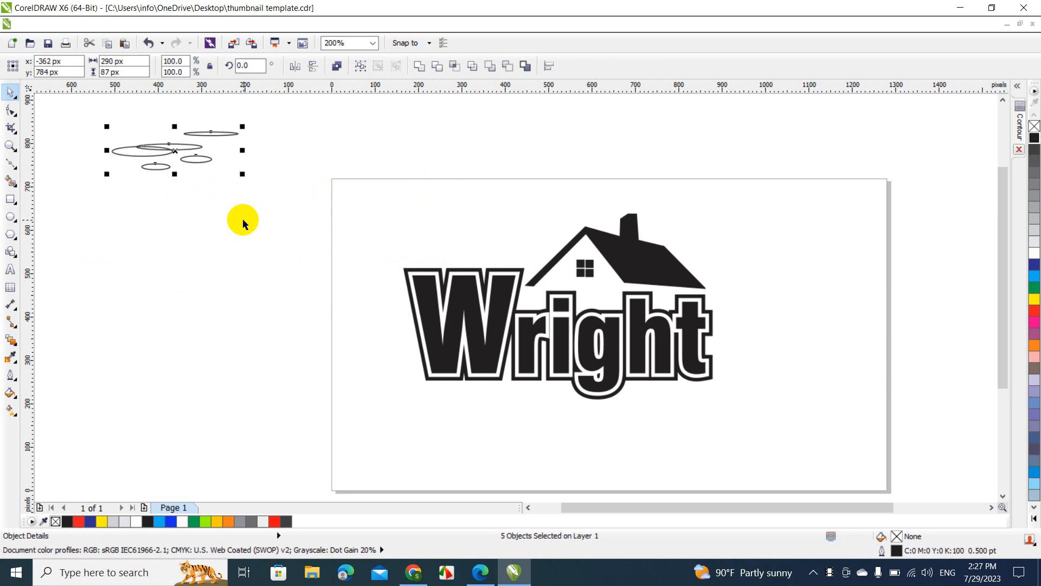
{"action": "left_click", "coordinate": [178, 247]}
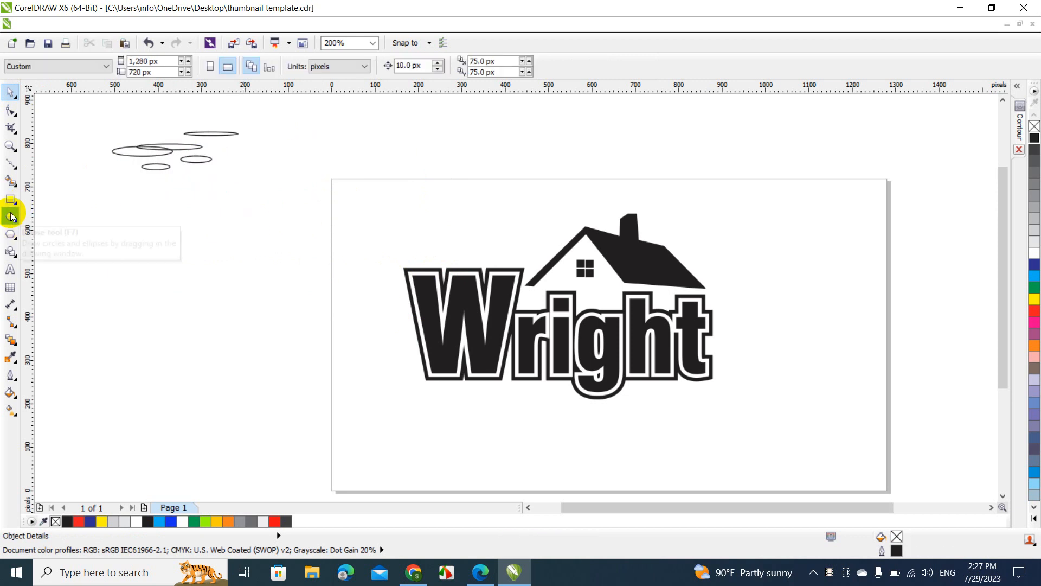
- Scatter nine more small ellipses and circles around the five flat ellipses
{"action": "left_click", "coordinate": [10, 216]}
{"action": "left_click_drag", "start_coordinate": [101, 131], "coordinate": [131, 137]}
{"action": "left_click", "coordinate": [92, 184]}
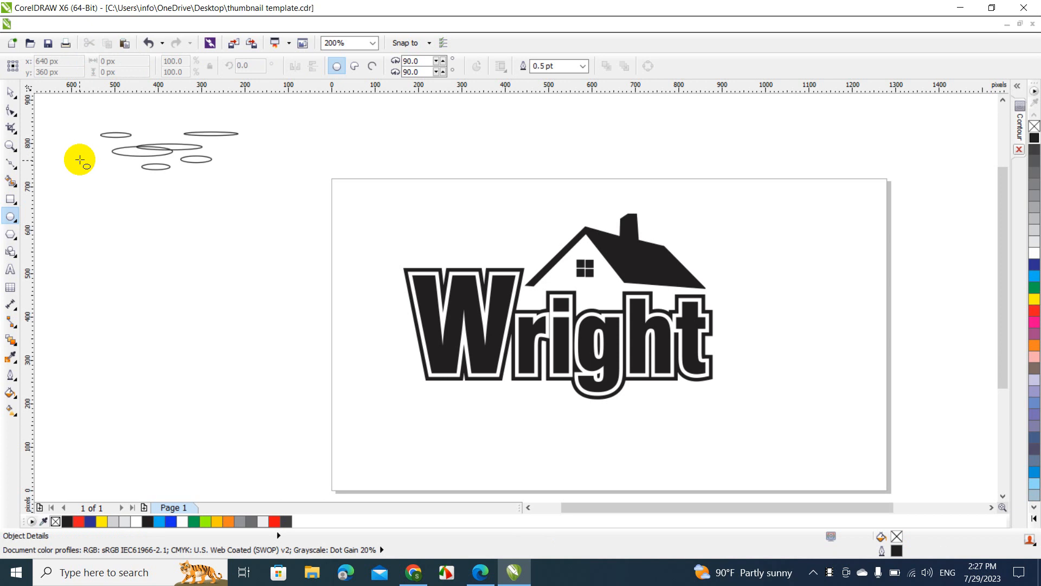
{"action": "mouse_move", "coordinate": [80, 160]}
{"action": "left_mouse_down"}
{"action": "mouse_move", "coordinate": [118, 166]}
{"action": "mouse_move", "coordinate": [131, 189]}
{"action": "mouse_move", "coordinate": [161, 192]}
{"action": "mouse_move", "coordinate": [247, 172]}
{"action": "mouse_move", "coordinate": [232, 151]}
{"action": "mouse_move", "coordinate": [279, 154]}
{"action": "left_mouse_up"}
{"action": "left_click", "coordinate": [122, 196]}
{"action": "left_click", "coordinate": [154, 186]}
{"action": "left_click", "coordinate": [178, 190]}
{"action": "left_click", "coordinate": [215, 179]}
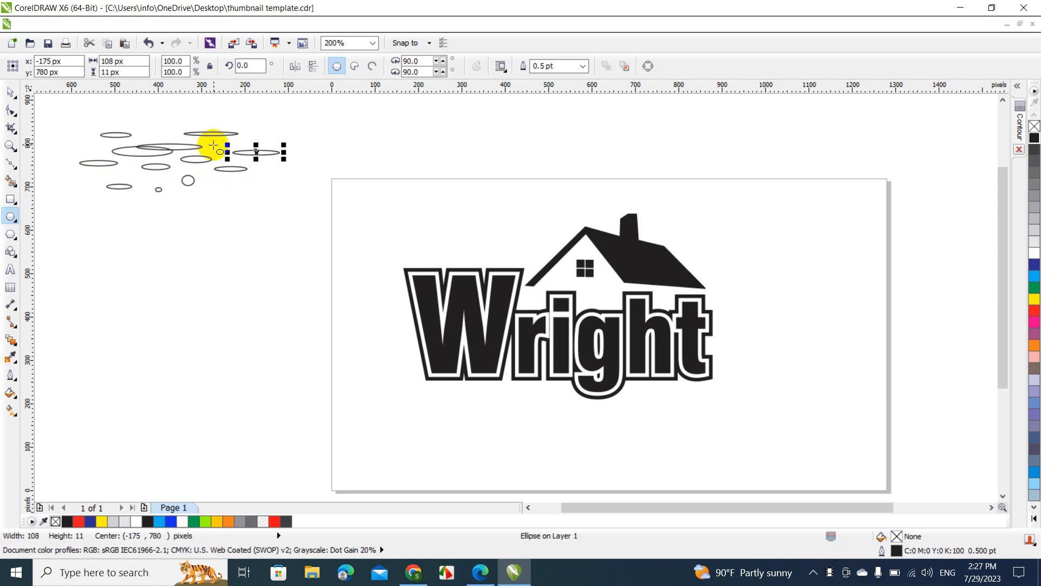
{"action": "left_click_drag", "start_coordinate": [213, 144], "coordinate": [219, 149]}
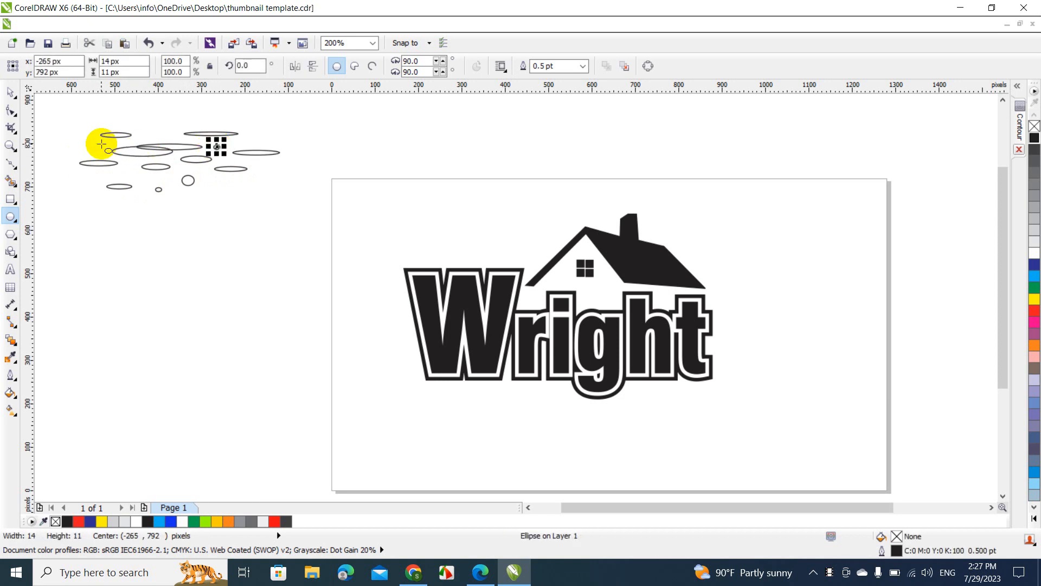
{"action": "left_click_drag", "start_coordinate": [114, 143], "coordinate": [108, 148]}
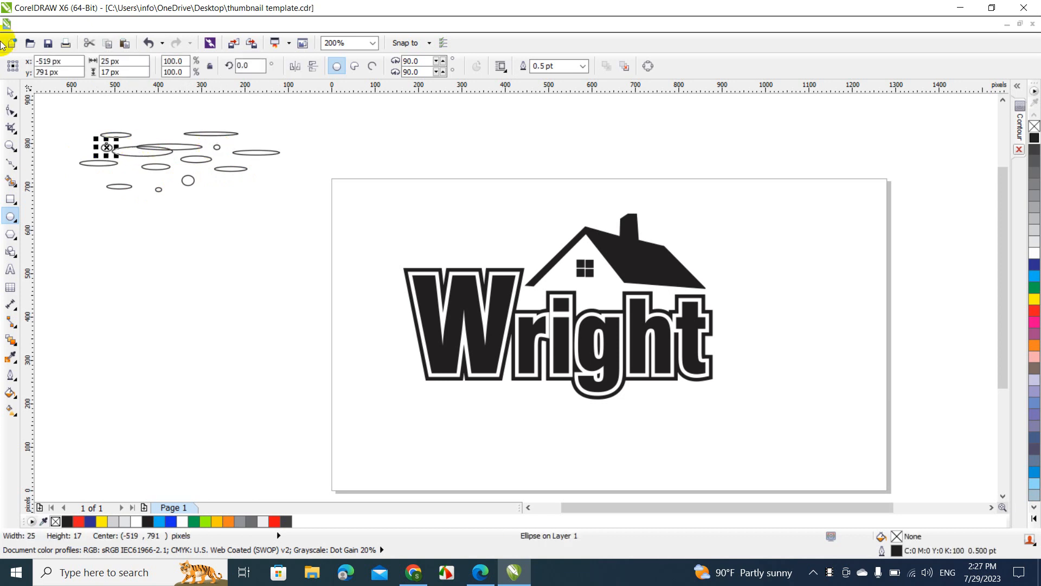
- Weld all fourteen ellipses into one curve and shrink it proportionally to about 250 px wide
{"action": "left_click", "coordinate": [10, 92]}
{"action": "left_click_drag", "start_coordinate": [65, 121], "coordinate": [323, 246]}
{"action": "left_click", "coordinate": [420, 67]}
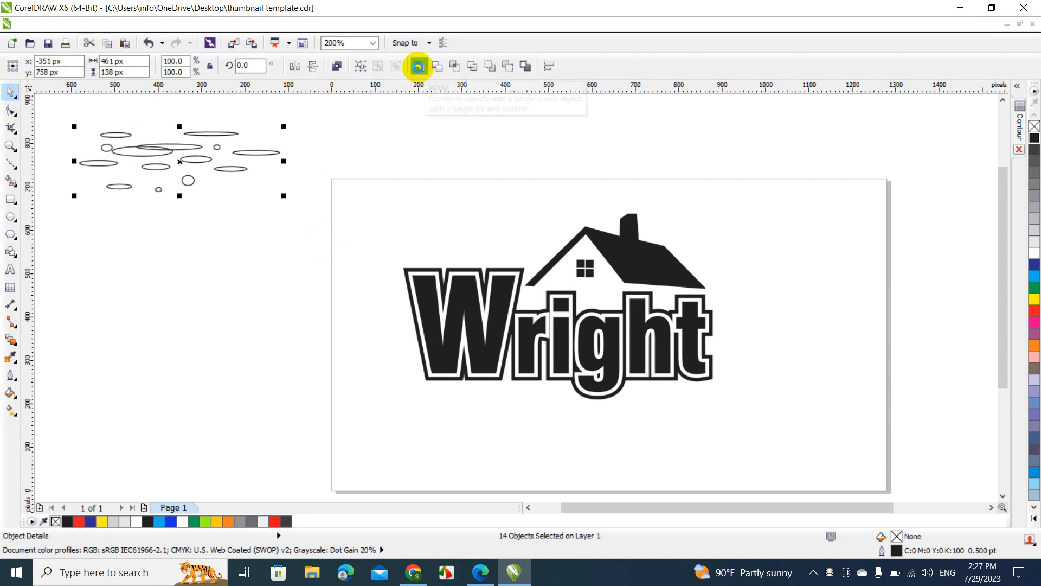
{"action": "left_click_drag", "start_coordinate": [284, 195], "coordinate": [197, 193]}
- Make five copies of the welded ellipse cluster and spread them around the original in a staggered, scattered pattern
{"action": "left_click_drag", "start_coordinate": [128, 139], "coordinate": [61, 208]}
{"action": "left_click", "coordinate": [186, 203]}
{"action": "left_click", "coordinate": [173, 251]}
{"action": "left_click", "coordinate": [95, 233]}
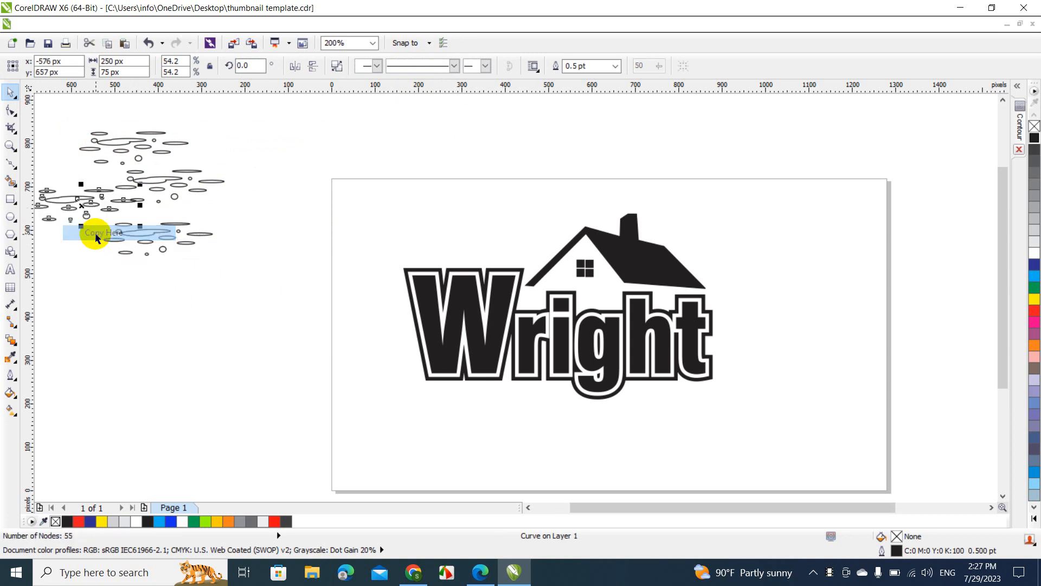
{"action": "left_click_drag", "start_coordinate": [154, 176], "coordinate": [44, 242]}
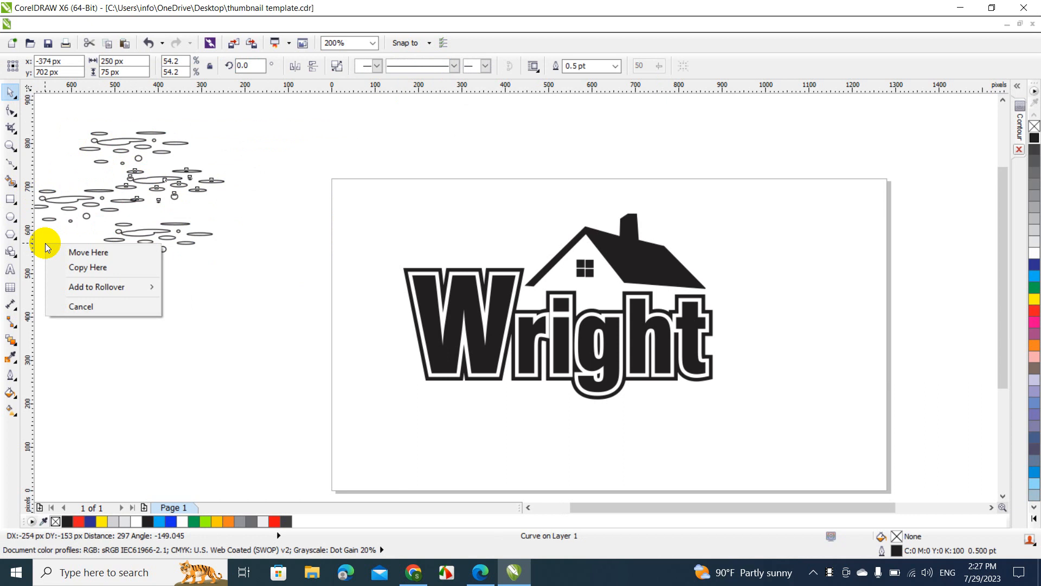
{"action": "left_click", "coordinate": [77, 266]}
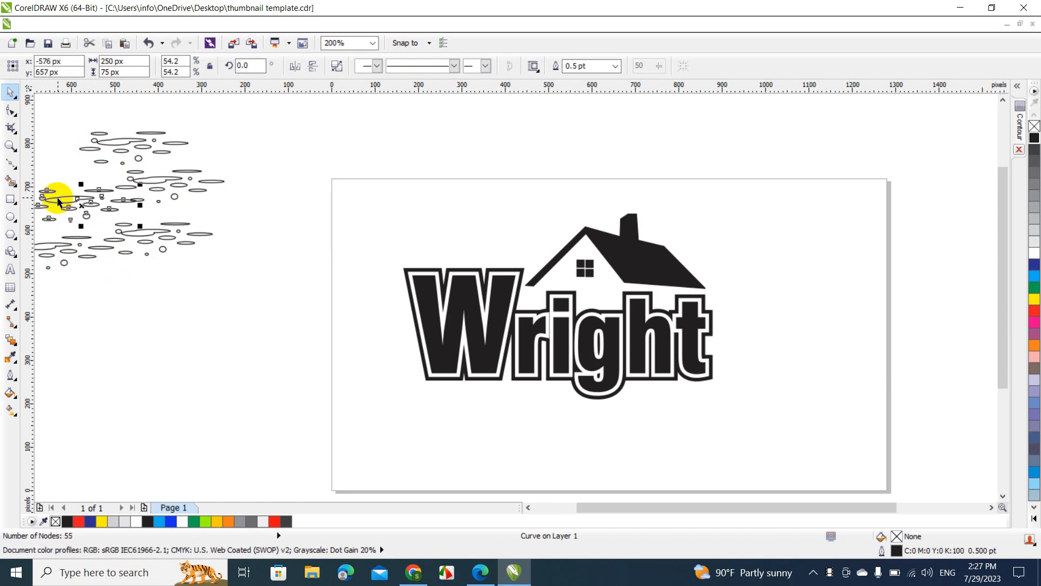
{"action": "left_click_drag", "start_coordinate": [59, 202], "coordinate": [119, 162]}
{"action": "left_click", "coordinate": [147, 185]}
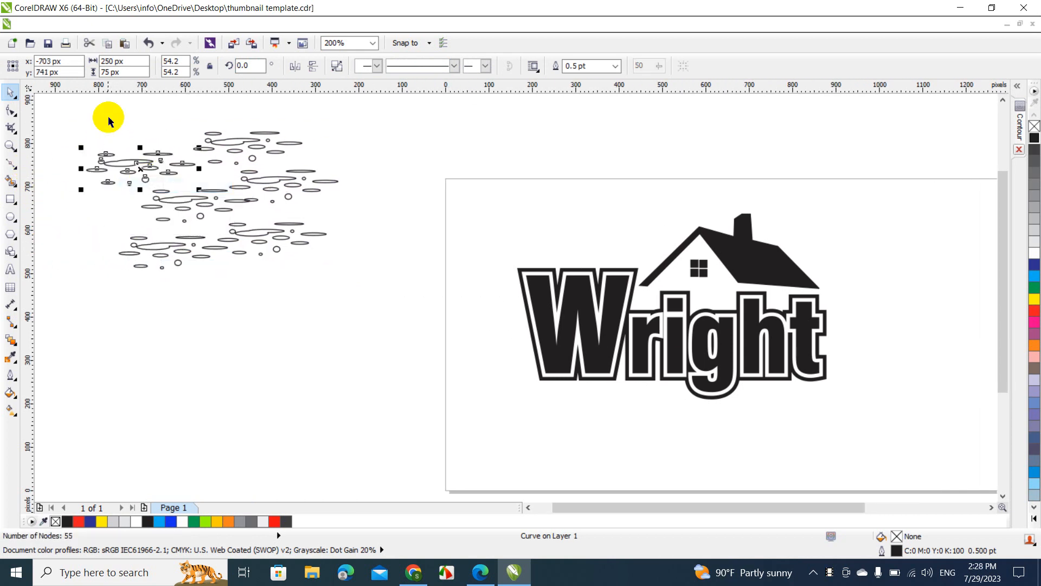
- Weld the six ellipse clusters into one curve and shrink it proportionally to about 239 px wide
{"action": "left_click", "coordinate": [105, 119]}
{"action": "left_click_drag", "start_coordinate": [69, 111], "coordinate": [355, 309]}
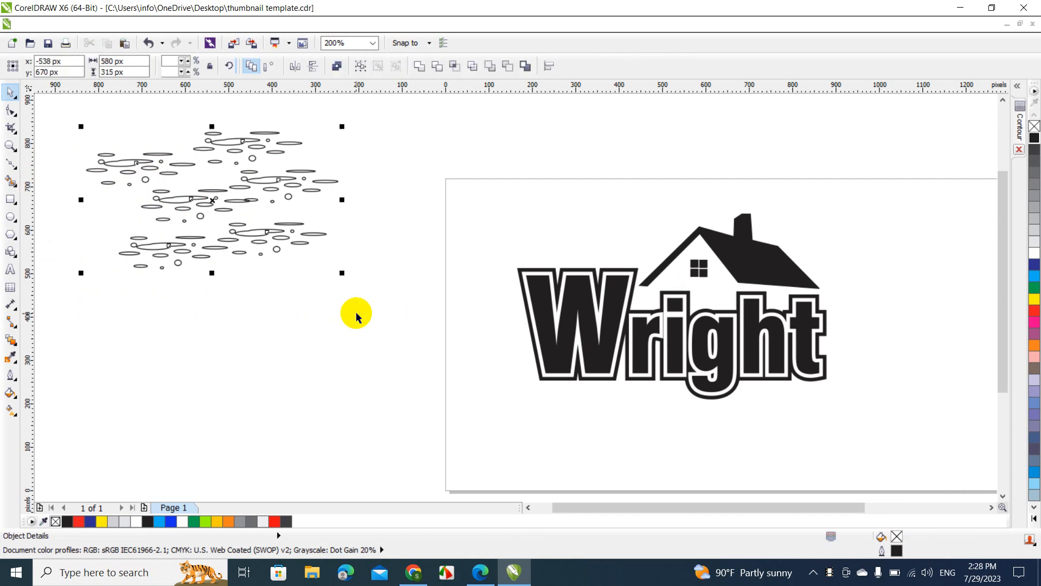
{"action": "left_click", "coordinate": [422, 65]}
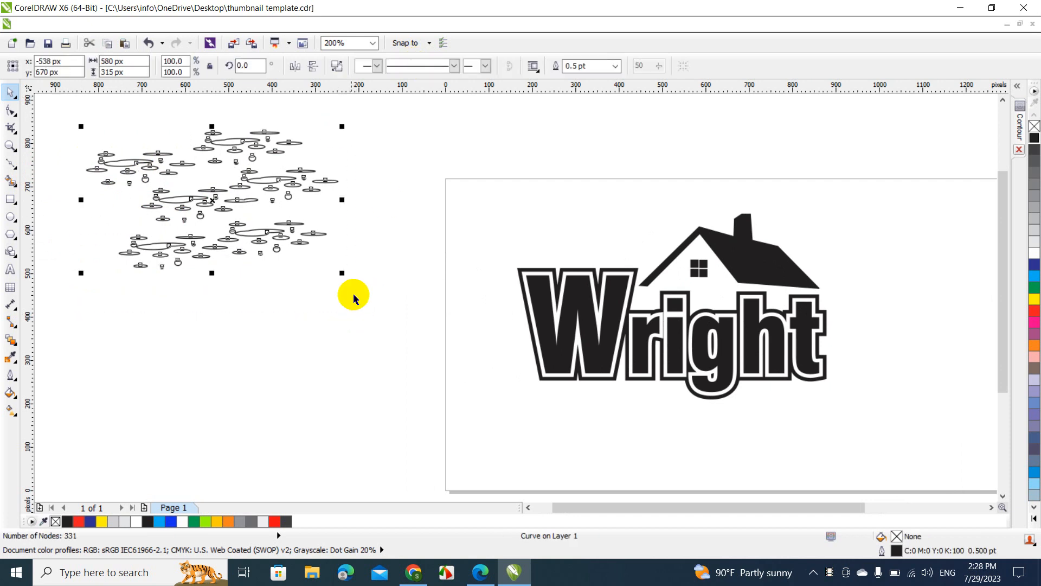
{"action": "left_click_drag", "start_coordinate": [341, 273], "coordinate": [195, 240]}
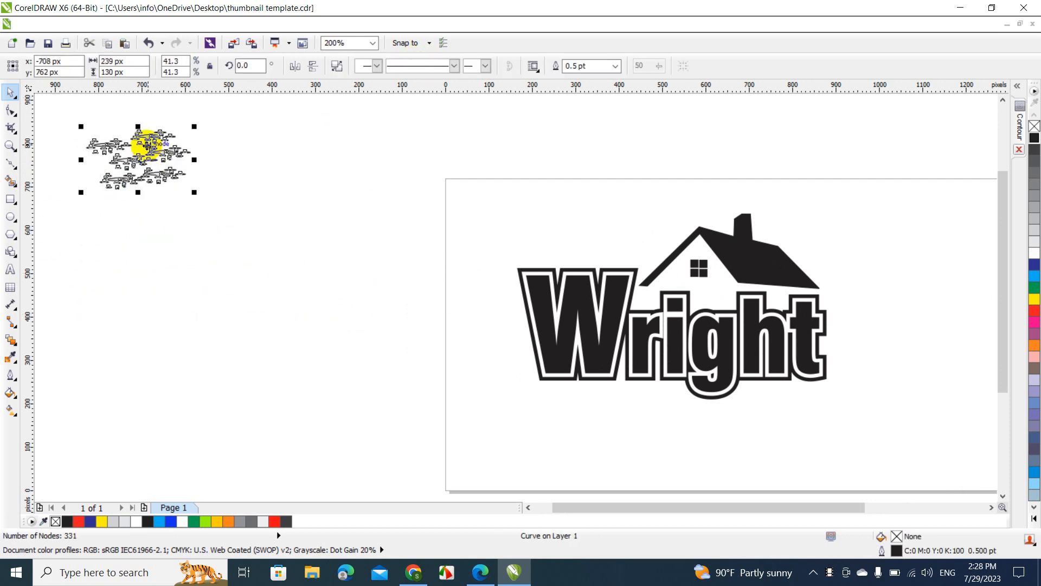
- Make three copies of the welded ellipse pattern, arranging them with the original as a two-by-two block
{"action": "left_click_drag", "start_coordinate": [148, 145], "coordinate": [241, 201]}
{"action": "left_click", "coordinate": [171, 223]}
{"action": "left_click", "coordinate": [268, 155]}
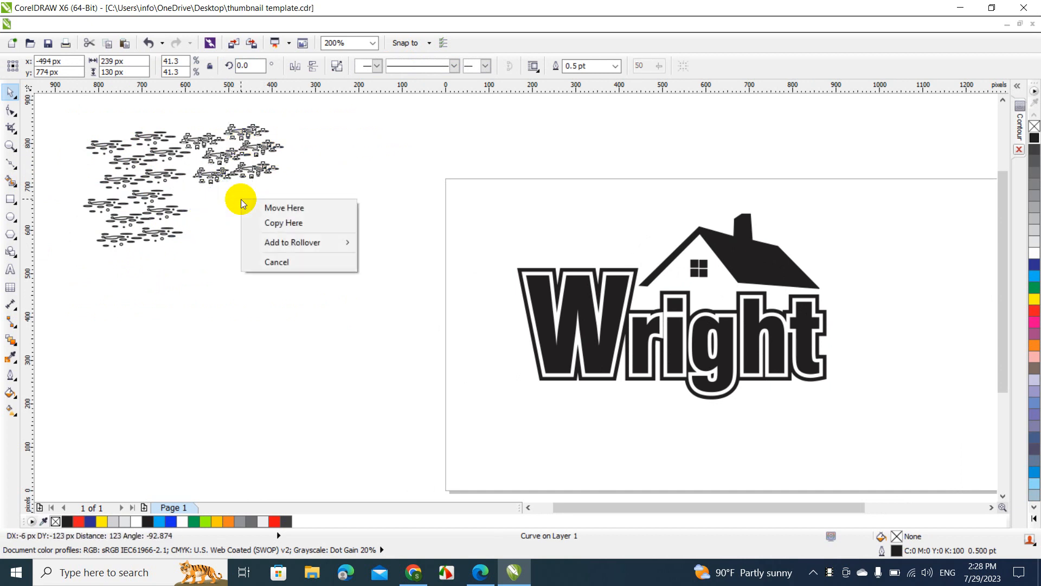
{"action": "left_click", "coordinate": [251, 220]}
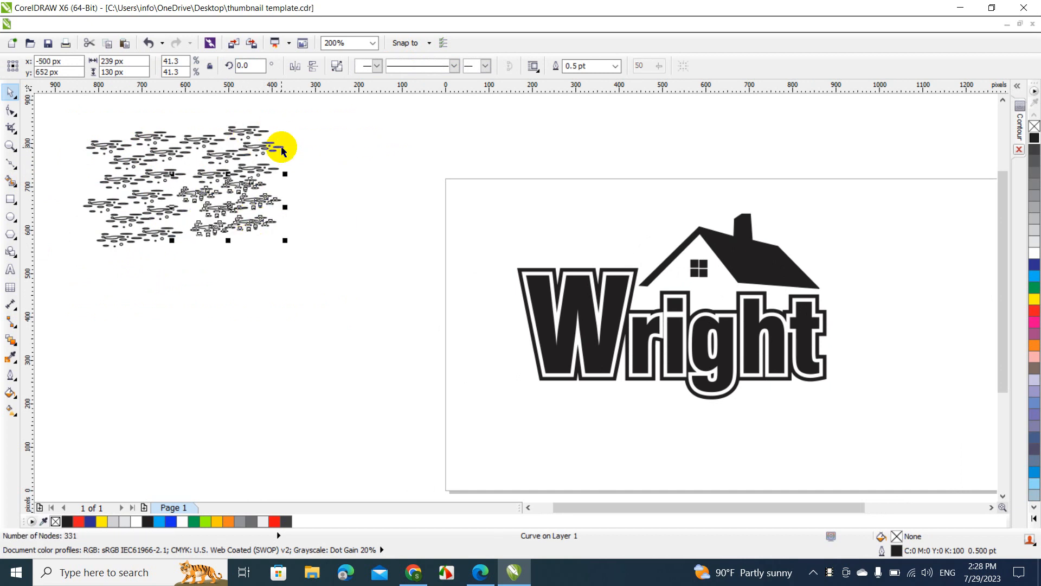
- Mirror the lower-right pattern copy horizontally and weld all four patterns into one curve
{"action": "left_click", "coordinate": [294, 66]}
{"action": "left_click", "coordinate": [298, 205]}
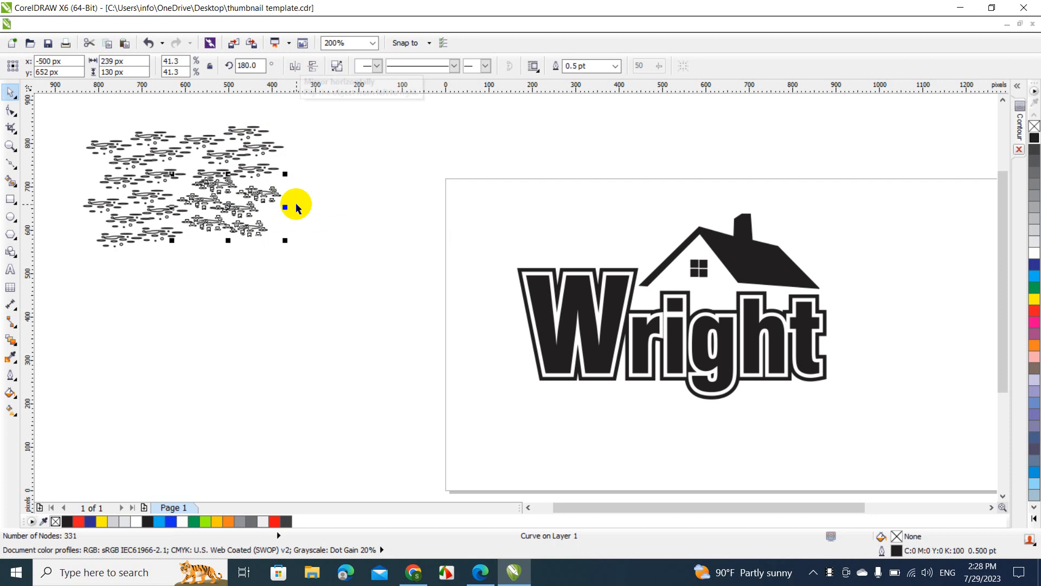
{"action": "left_click", "coordinate": [257, 194]}
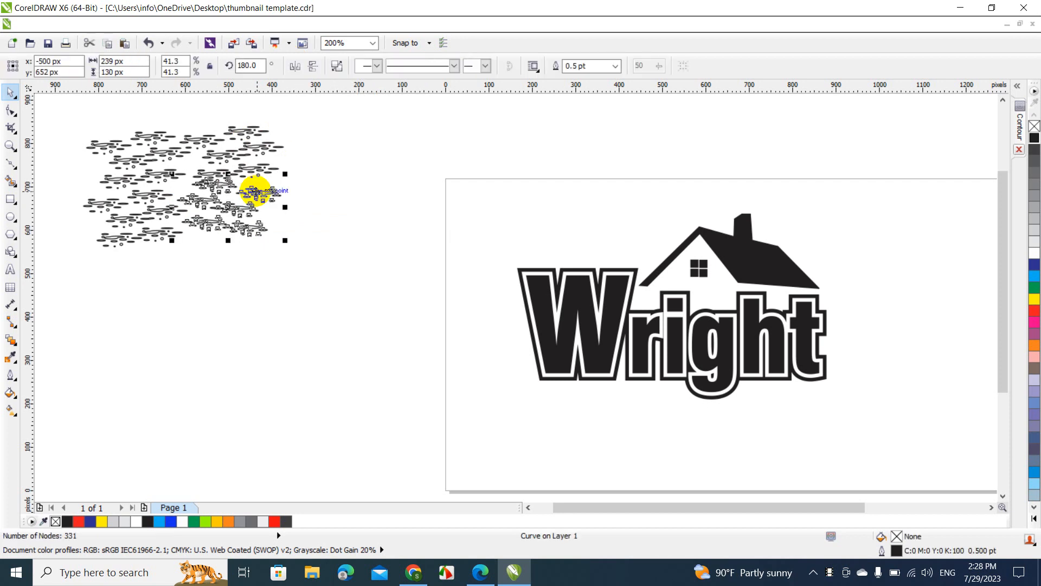
{"action": "left_click_drag", "start_coordinate": [65, 105], "coordinate": [328, 296]}
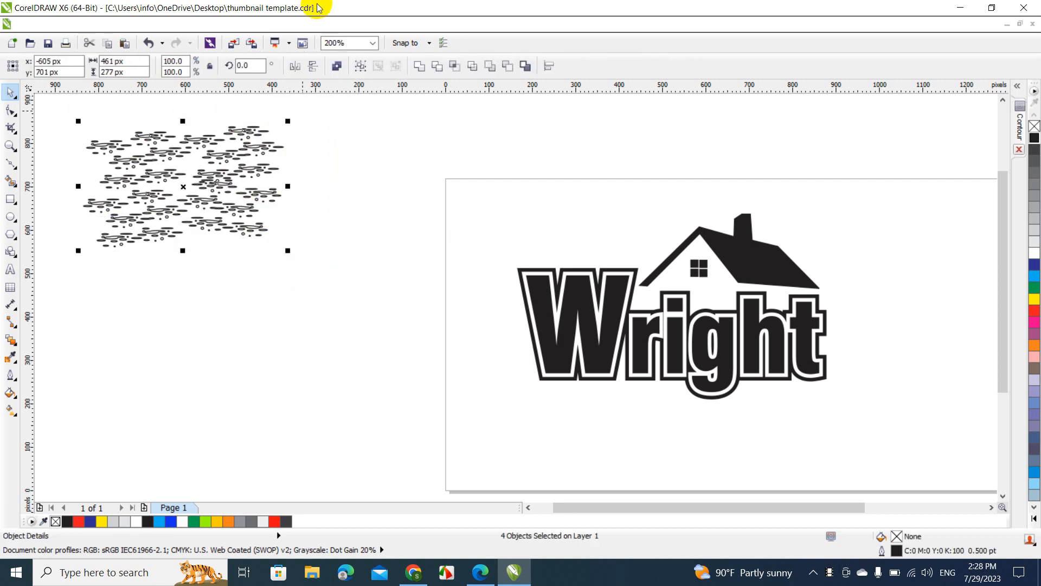
{"action": "left_click", "coordinate": [419, 66]}
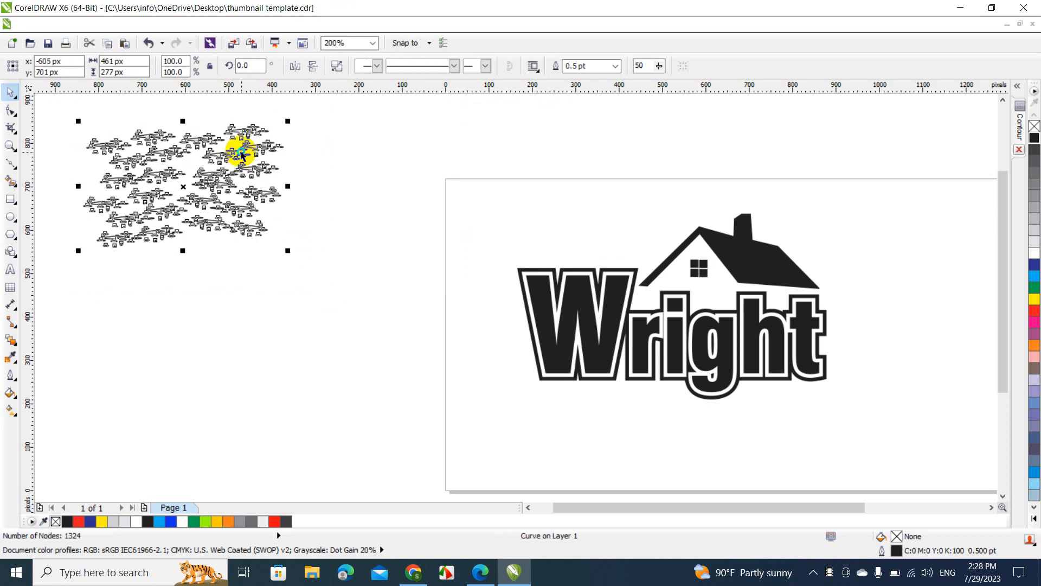
- Make three copies of the enlarged pattern block below, beside and diagonally from the original to form a two-by-two grid
{"action": "left_click_drag", "start_coordinate": [241, 155], "coordinate": [368, 284]}
{"action": "left_click", "coordinate": [282, 295]}
{"action": "left_click", "coordinate": [414, 175]}
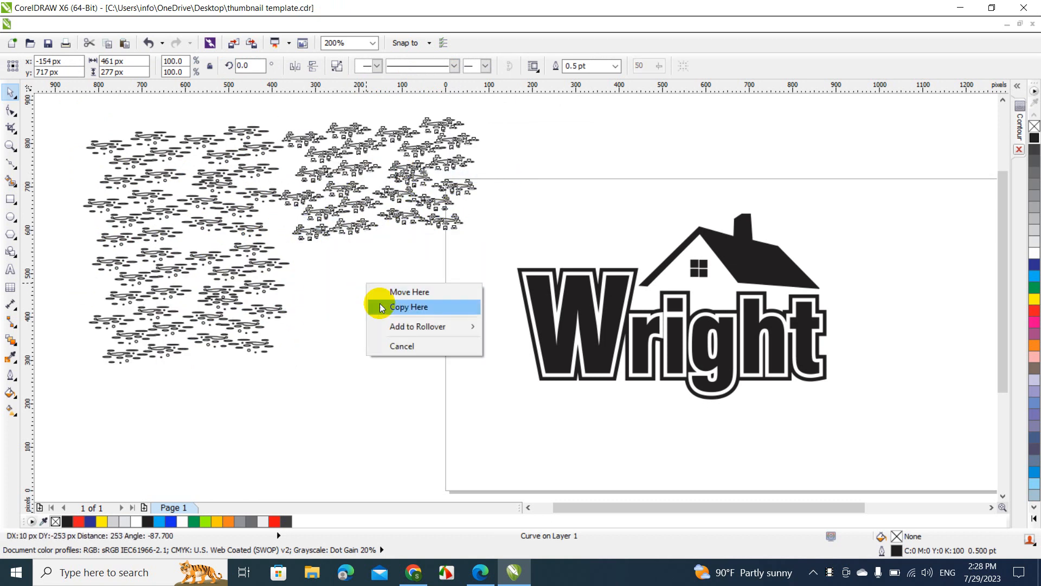
{"action": "left_click", "coordinate": [381, 307]}
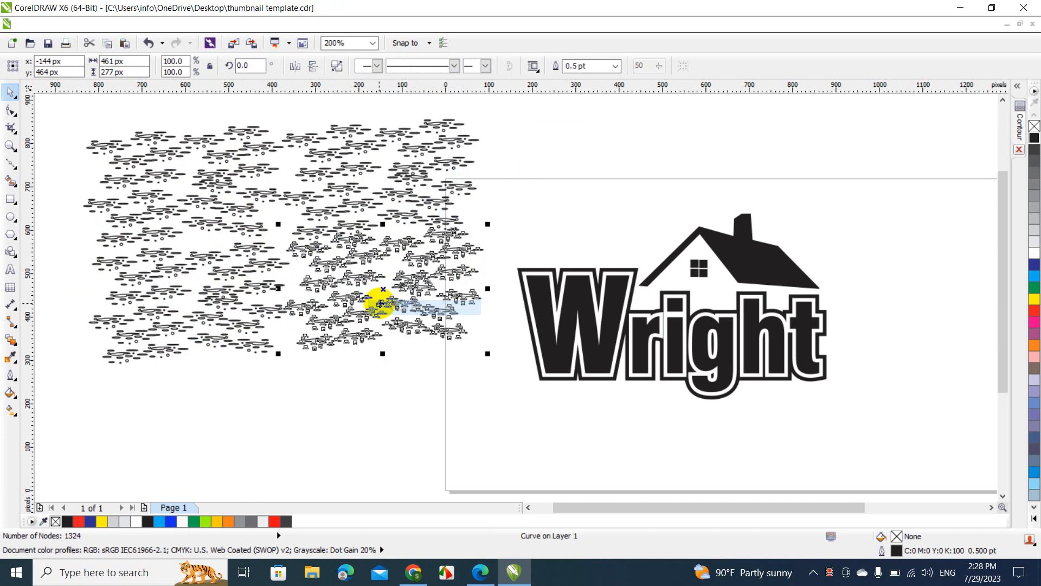
- Weld three of the pattern blocks, leaving out the lower-left one, and fill the resulting curve with red
{"action": "left_click", "coordinate": [332, 179], "text": "shift"}
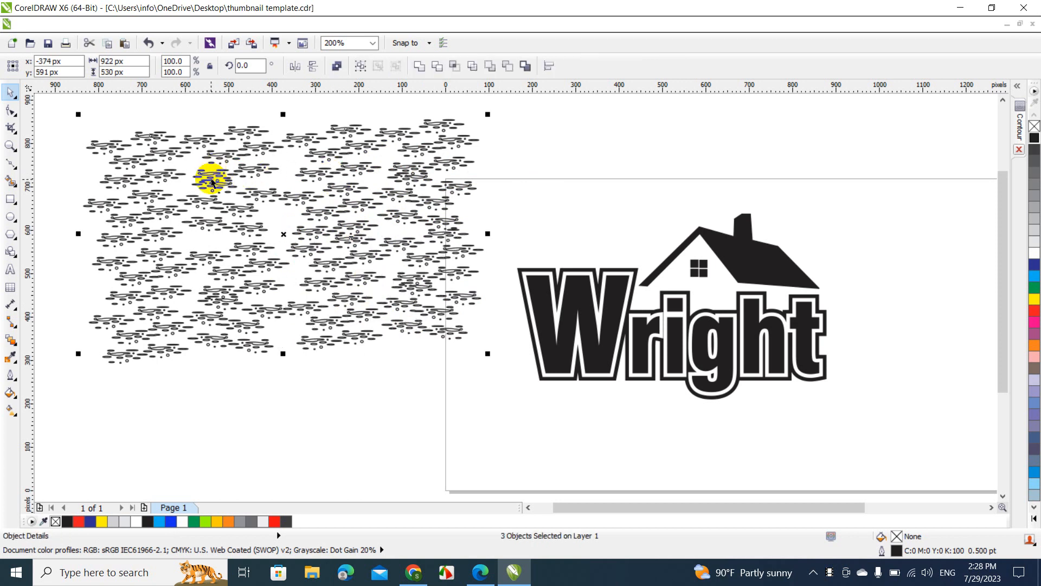
{"action": "left_click", "coordinate": [419, 66]}
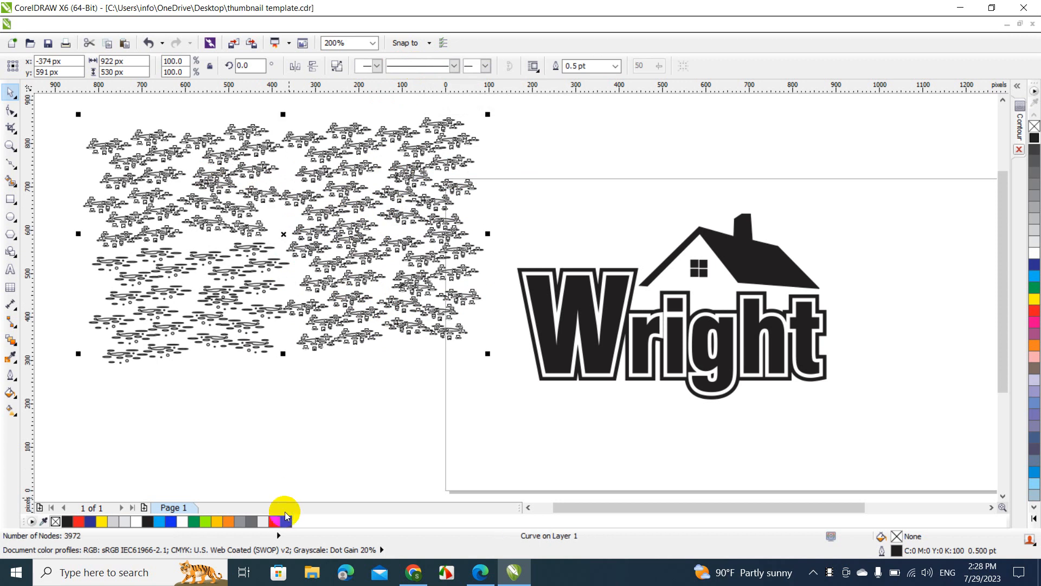
{"action": "left_click", "coordinate": [275, 520]}
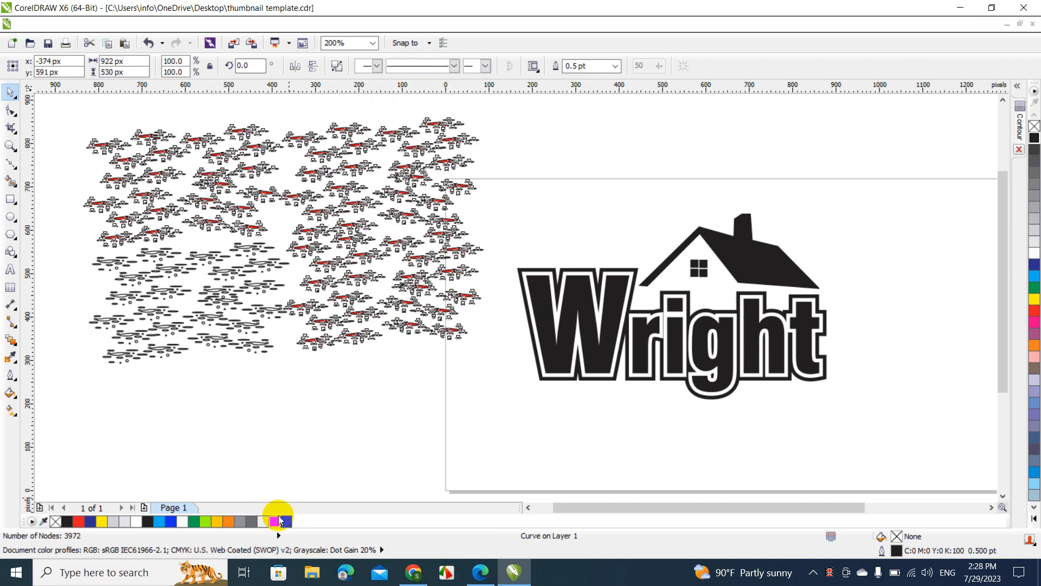
- Weld the remaining lower-left block into the red pattern and remove the outline from the combined curve
{"action": "left_click", "coordinate": [262, 350]}
{"action": "left_click", "coordinate": [258, 347]}
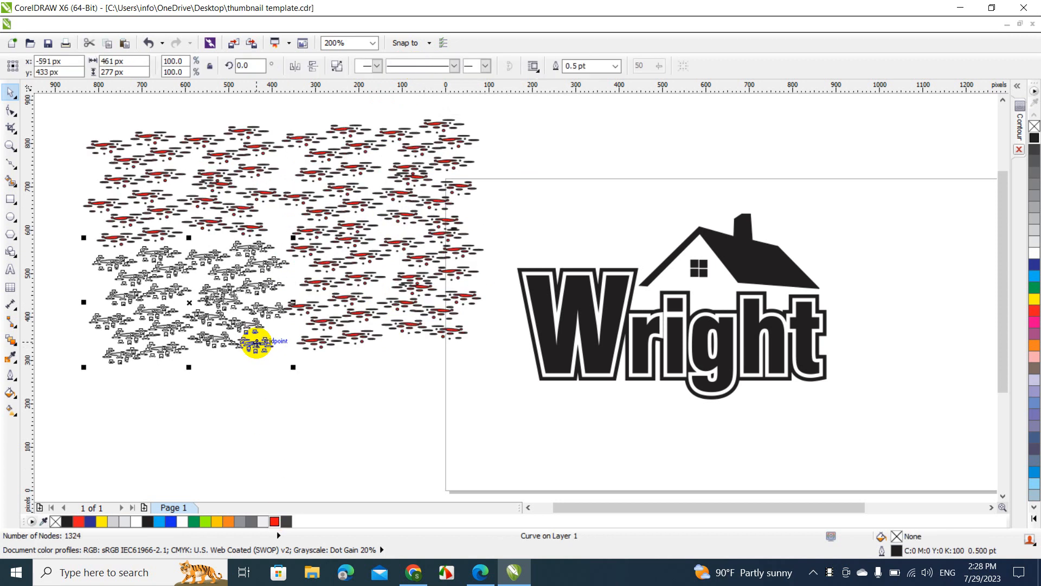
{"action": "left_click", "coordinate": [347, 227], "text": "shift"}
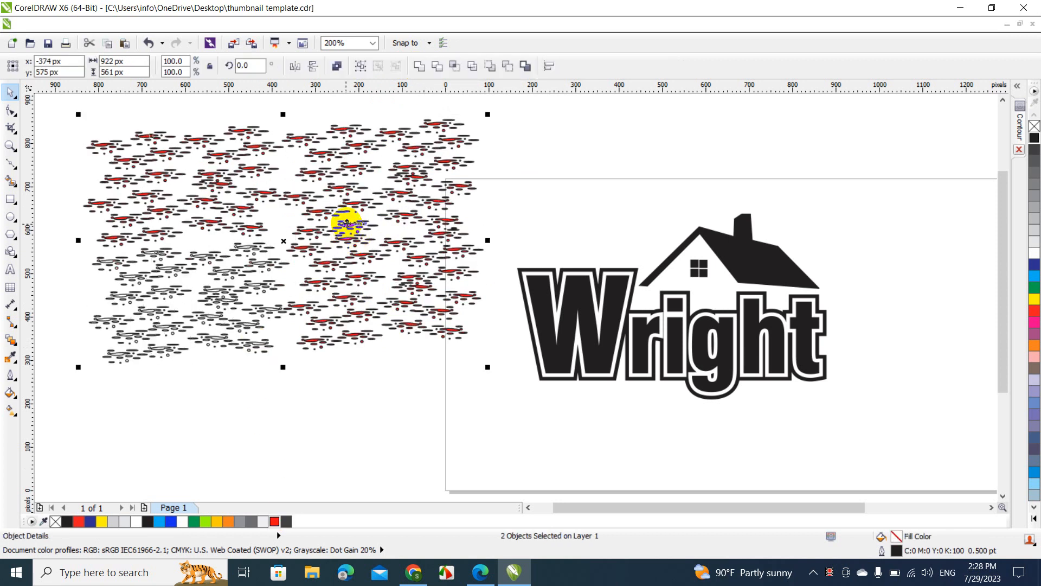
{"action": "left_click", "coordinate": [422, 61]}
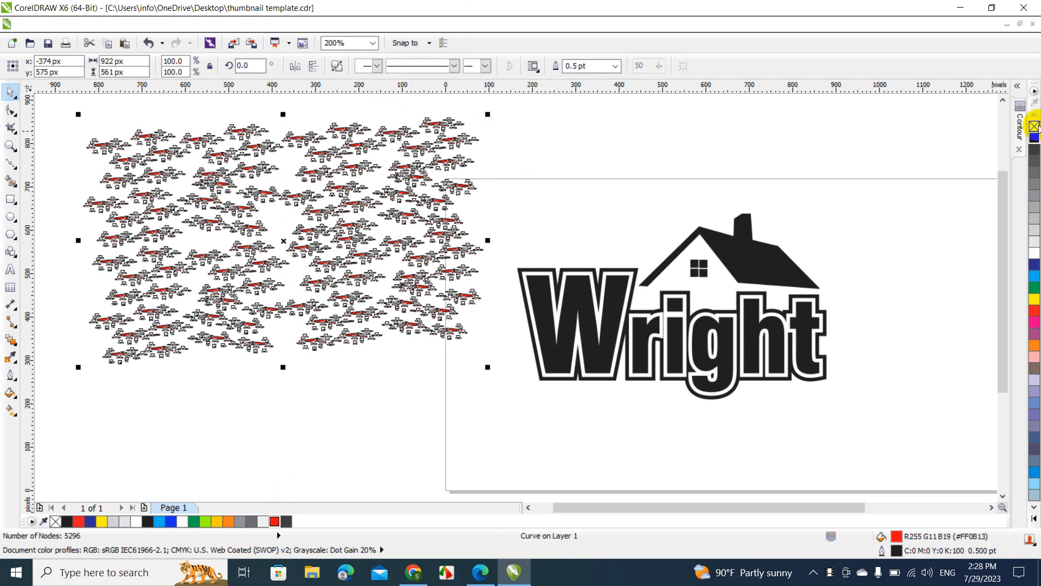
{"action": "right_click", "coordinate": [1035, 125]}
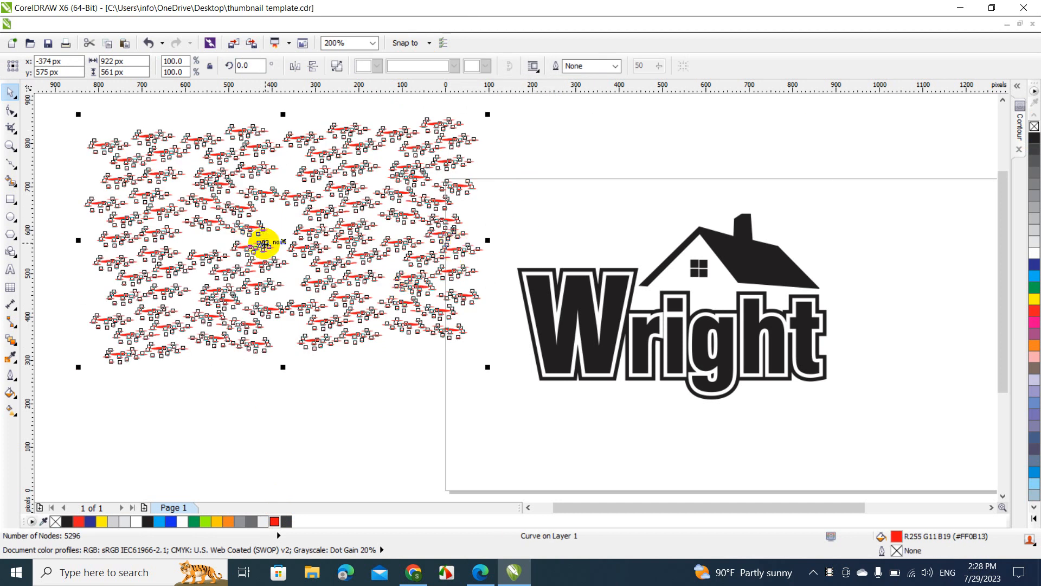
- Place the red pattern over the logo and shrink it proportionally to about 818 px wide
{"action": "left_click_drag", "start_coordinate": [281, 241], "coordinate": [680, 304]}
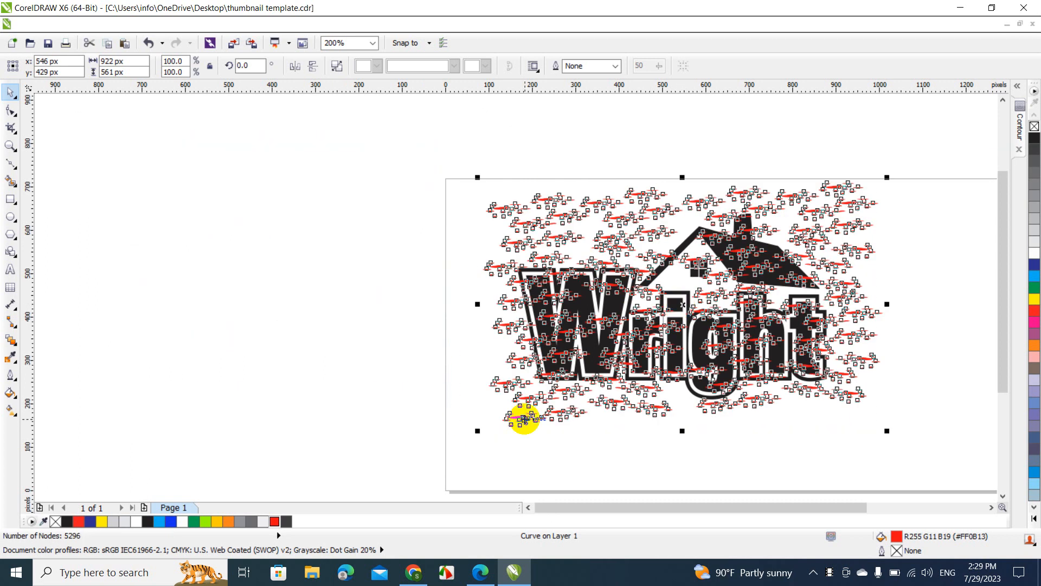
{"action": "left_click_drag", "start_coordinate": [477, 431], "coordinate": [495, 419]}
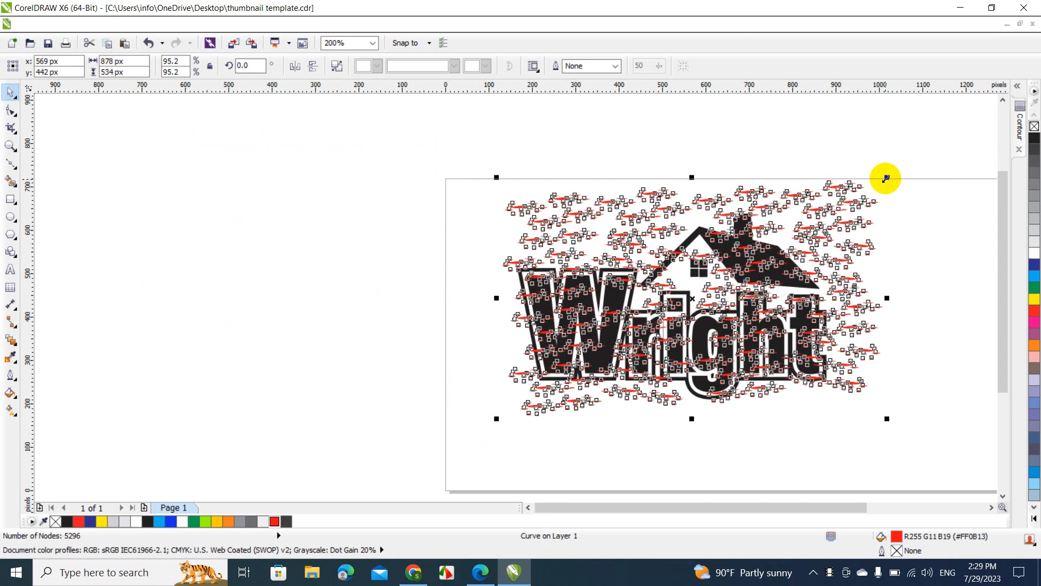
{"action": "left_click_drag", "start_coordinate": [887, 177], "coordinate": [863, 193]}
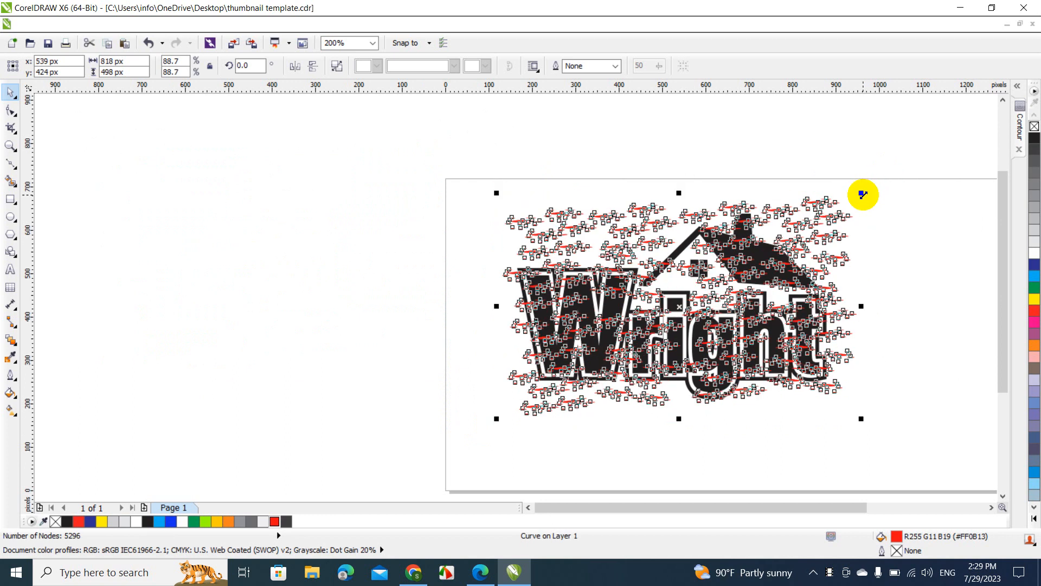
- Trim the Wright lettering with the red ellipse pattern
{"action": "left_click", "coordinate": [574, 223]}
{"action": "left_click_drag", "start_coordinate": [462, 163], "coordinate": [902, 454]}
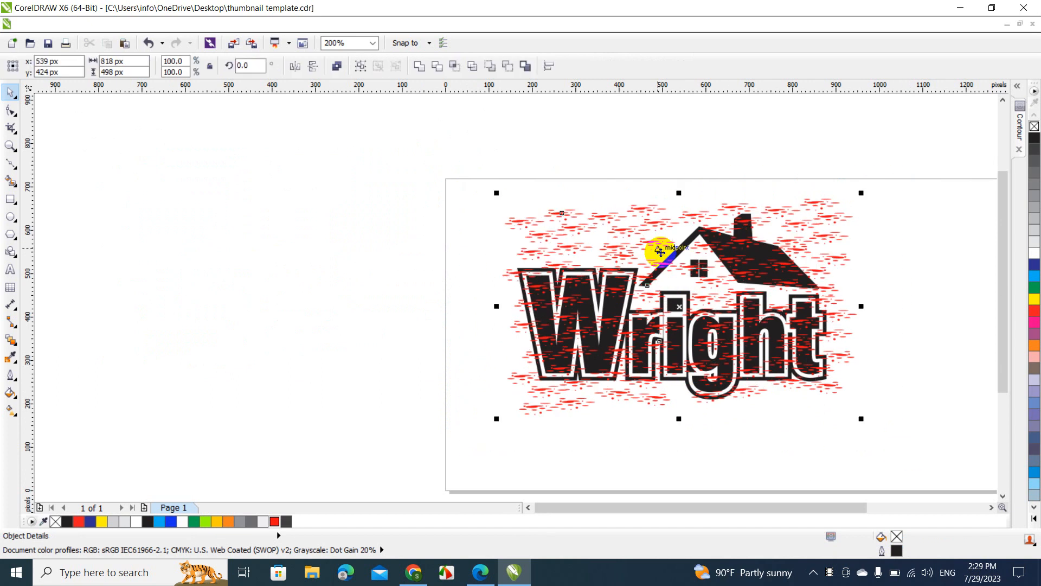
{"action": "left_click", "coordinate": [437, 66]}
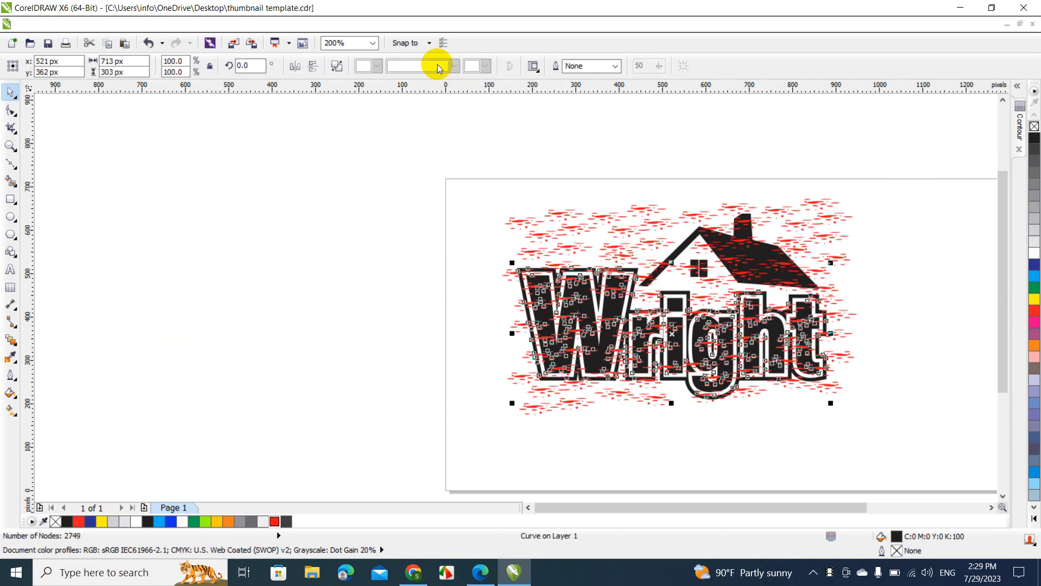
- Move the red pattern aside to check the trimmed lettering and undo the move
{"action": "left_click", "coordinate": [441, 145]}
{"action": "left_click", "coordinate": [560, 218]}
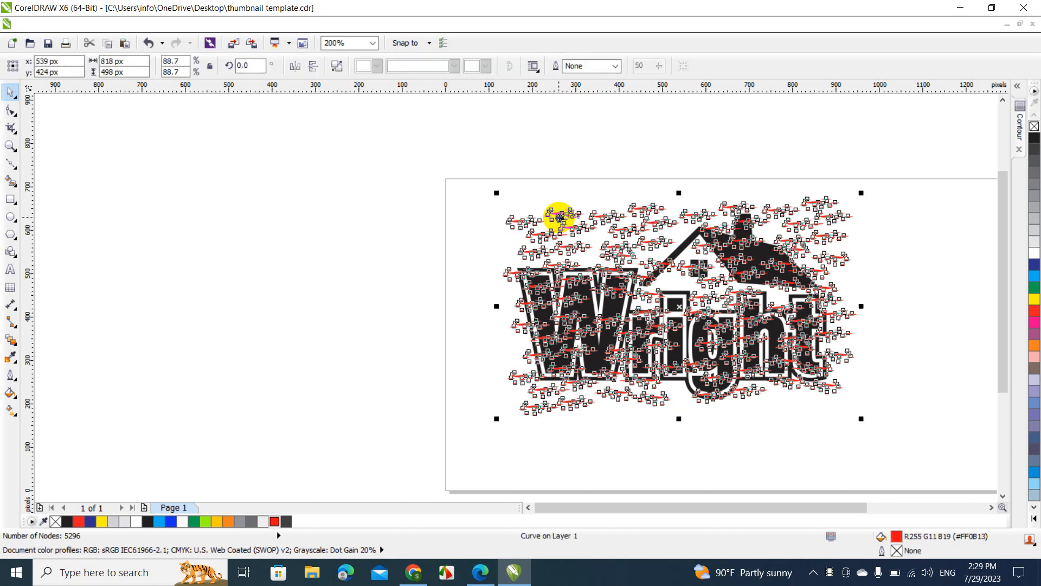
{"action": "left_click_drag", "start_coordinate": [559, 218], "coordinate": [322, 244]}
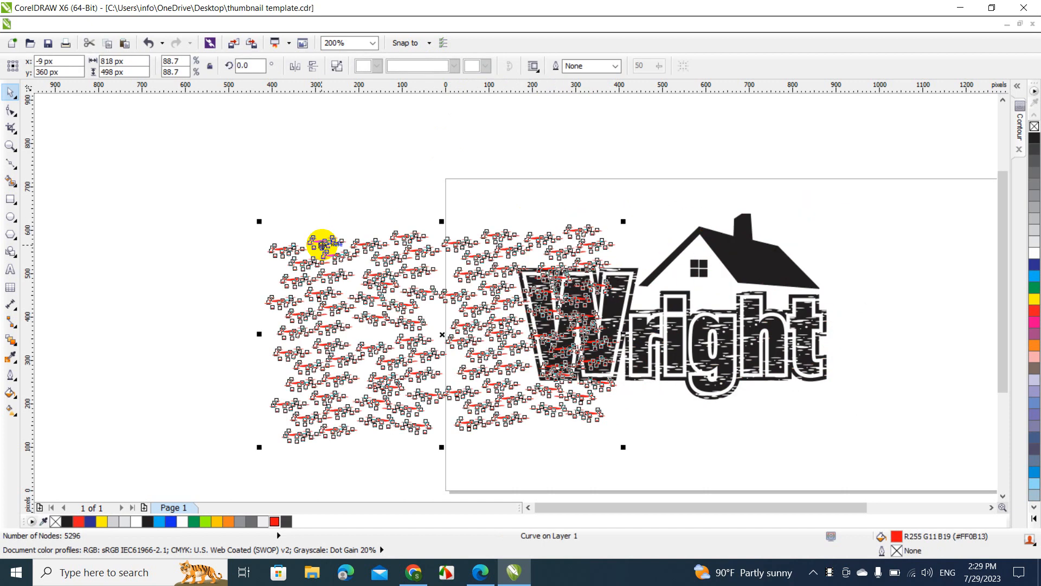
{"action": "key", "text": "ctrl+z"}
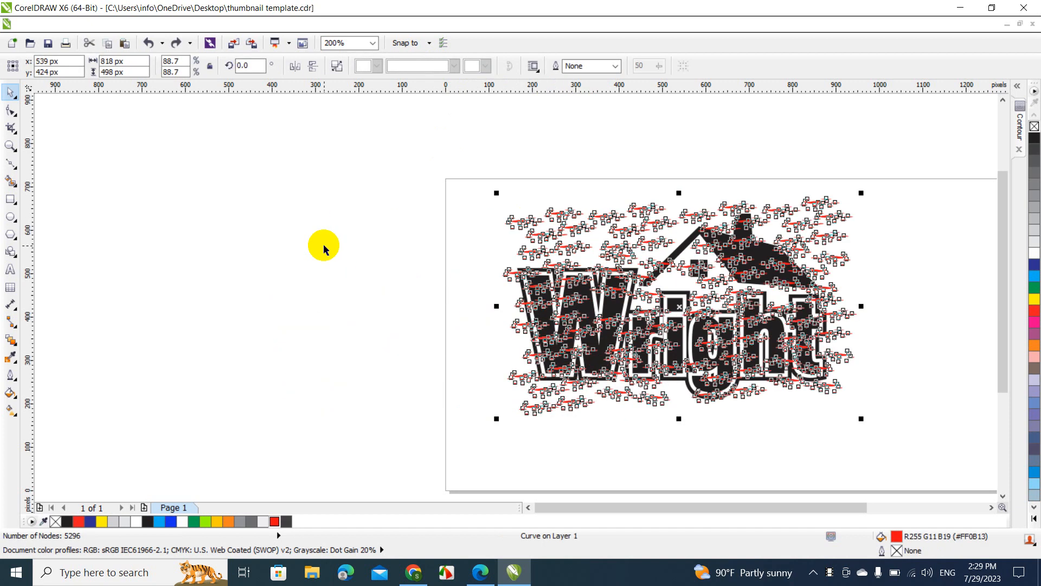
{"action": "left_click", "coordinate": [421, 230]}
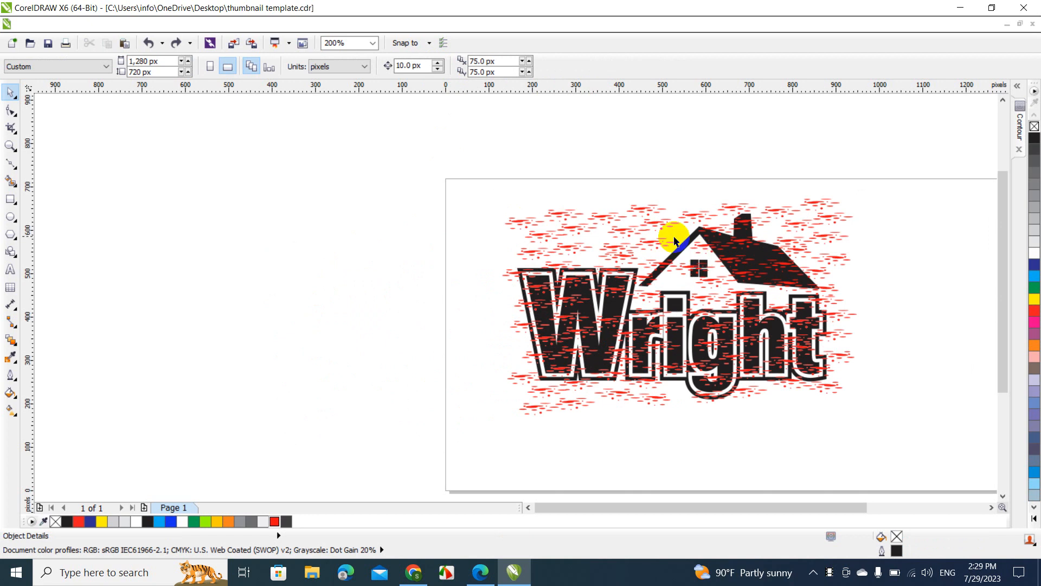
- Trim the house roof shape with the red ellipse pattern
{"action": "left_click", "coordinate": [649, 218]}
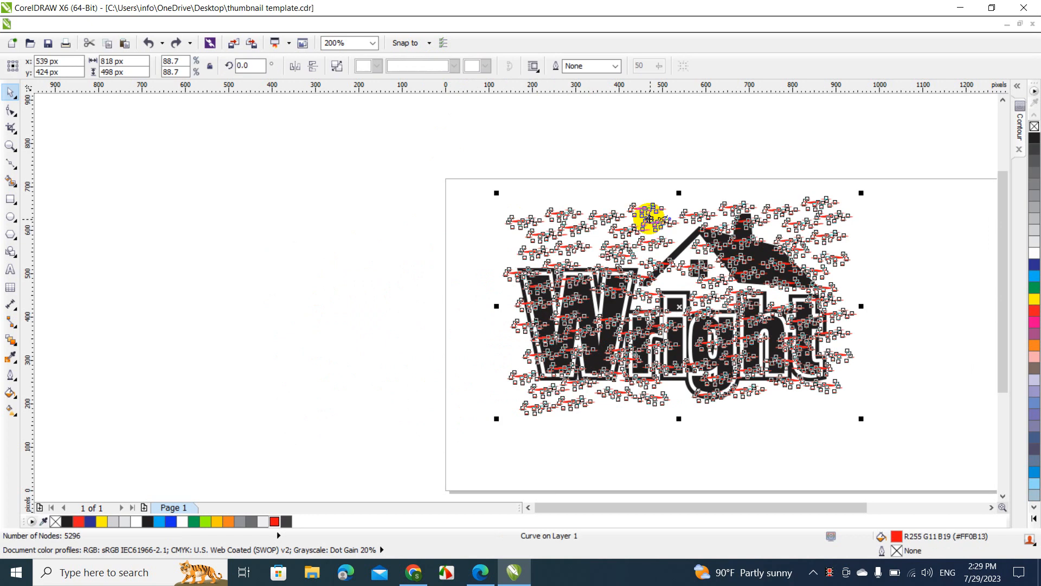
{"action": "left_click", "coordinate": [685, 240], "text": "shift"}
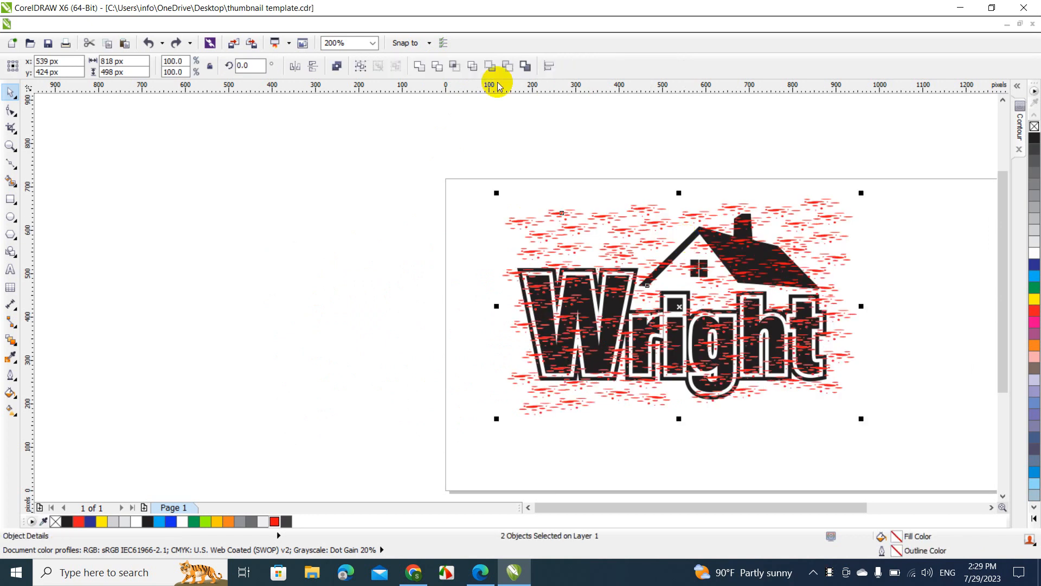
{"action": "left_click", "coordinate": [438, 65]}
{"action": "left_click", "coordinate": [419, 138]}
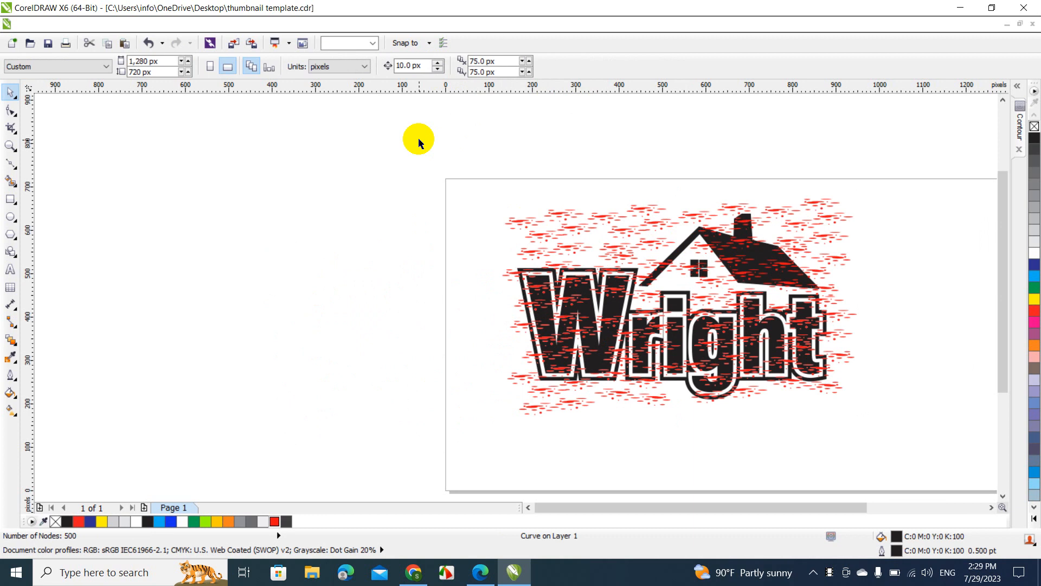
- Delete the red ellipse pattern from over the logo
{"action": "double_click", "coordinate": [568, 217]}
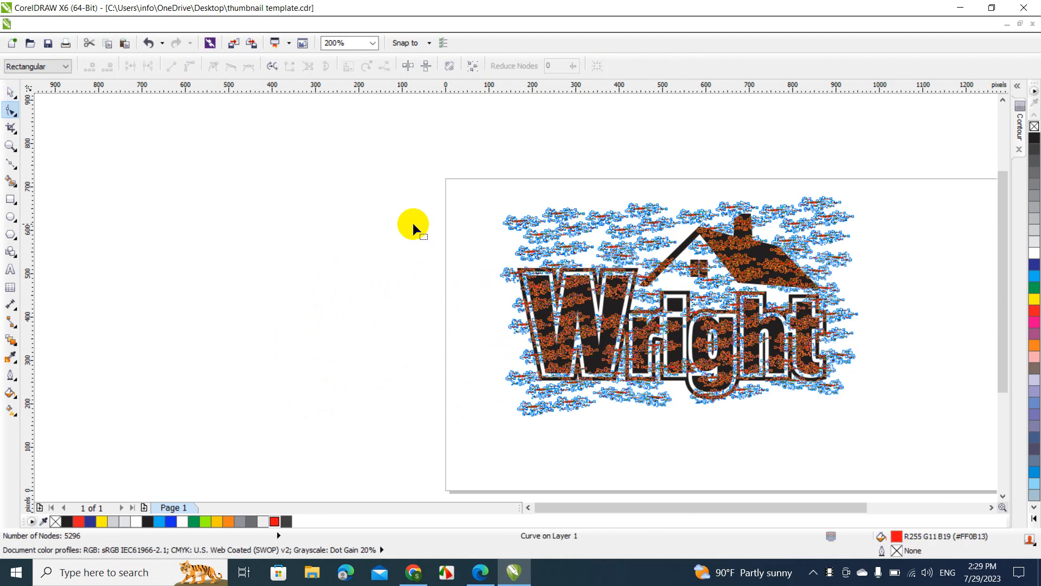
{"action": "left_click", "coordinate": [9, 97]}
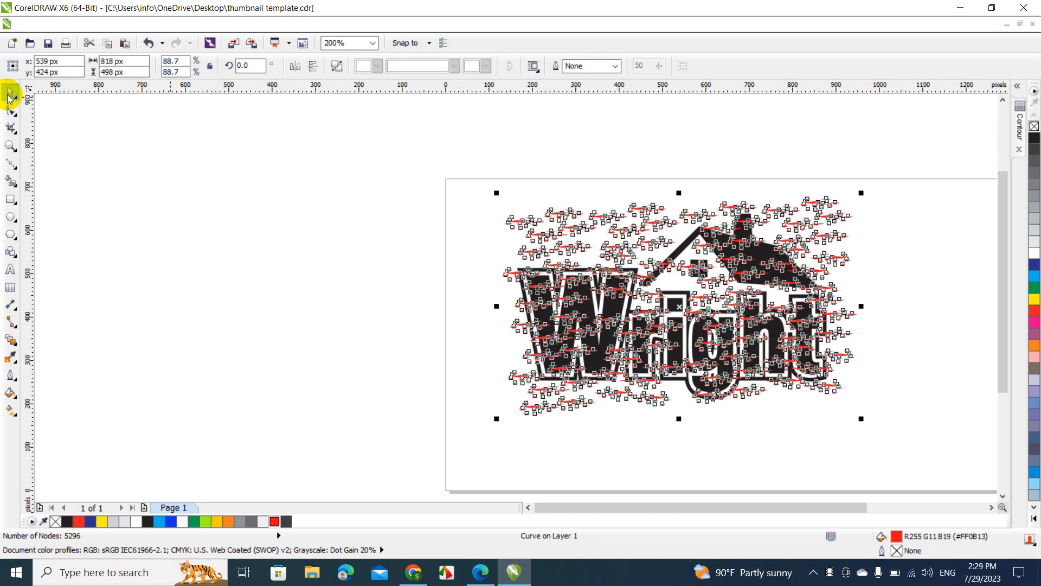
{"action": "key", "text": "Escape"}
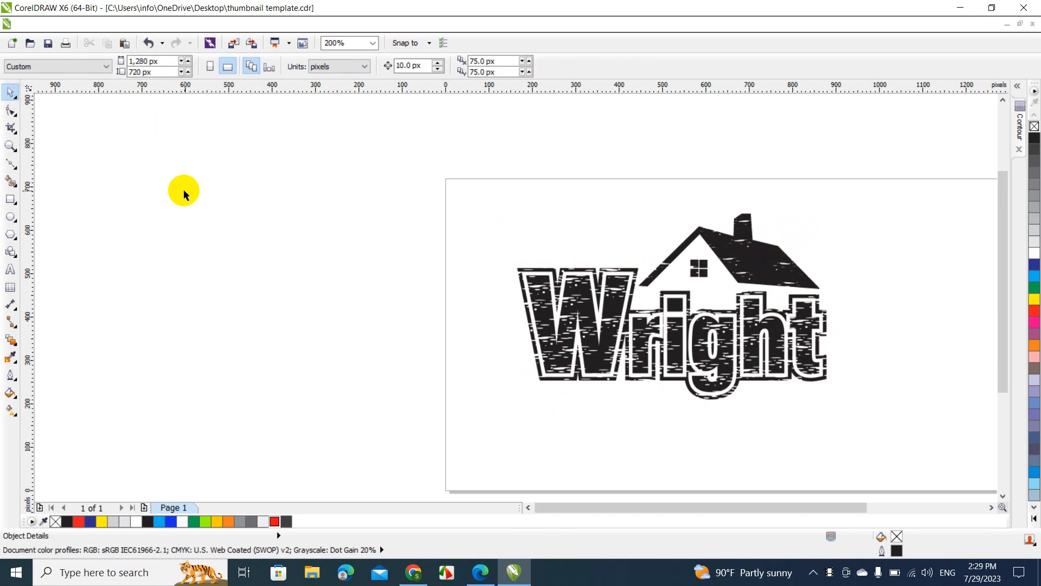
- Enlarge the lettering and roof together to about 1,083 px wide and shift the logo partly off the page's left side
{"action": "left_click_drag", "start_coordinate": [448, 147], "coordinate": [933, 425]}
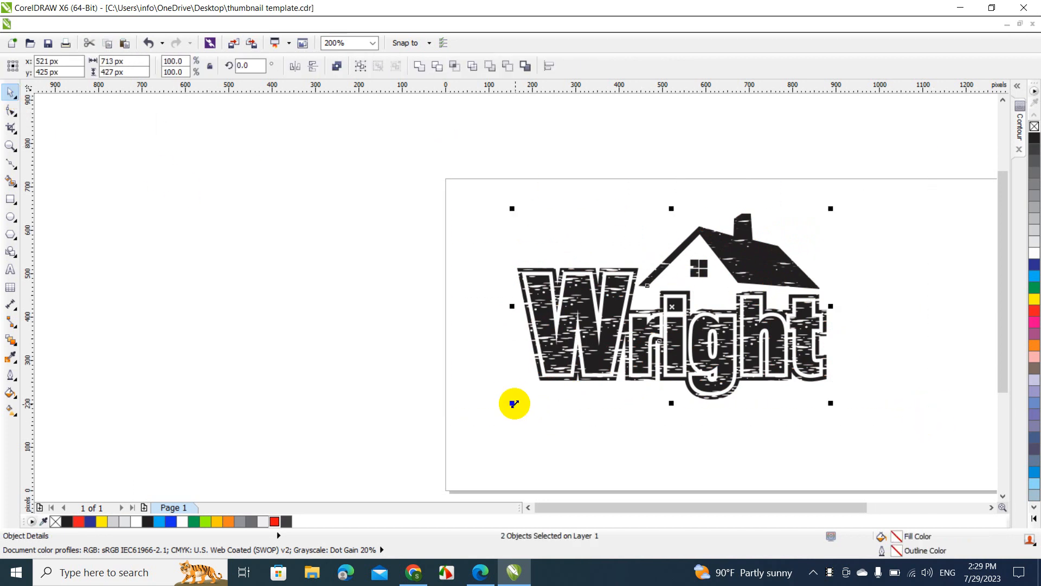
{"action": "left_click_drag", "start_coordinate": [515, 403], "coordinate": [355, 506]}
{"action": "left_click_drag", "start_coordinate": [461, 328], "coordinate": [267, 280]}
{"action": "left_click", "coordinate": [620, 290]}
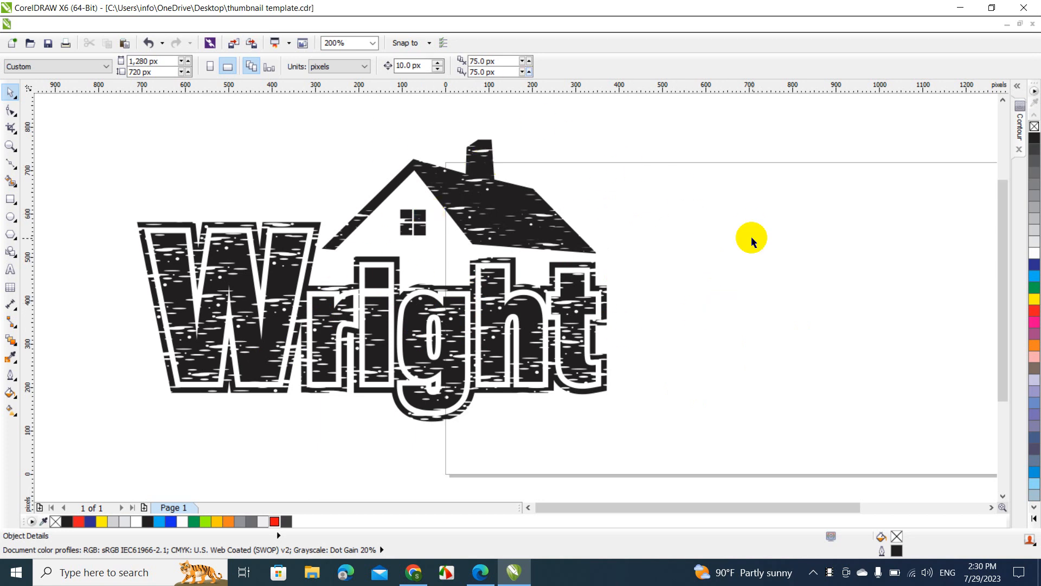
- Shrink the whole logo proportionally to about 732 px wide and move it back onto the page
{"action": "left_click_drag", "start_coordinate": [78, 118], "coordinate": [700, 448]}
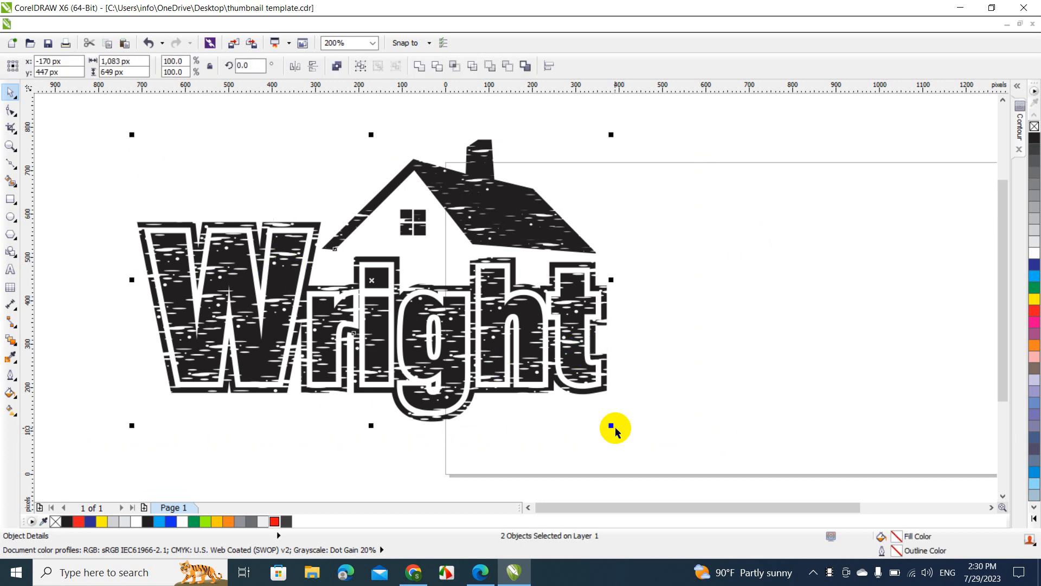
{"action": "left_click_drag", "start_coordinate": [612, 426], "coordinate": [458, 407]}
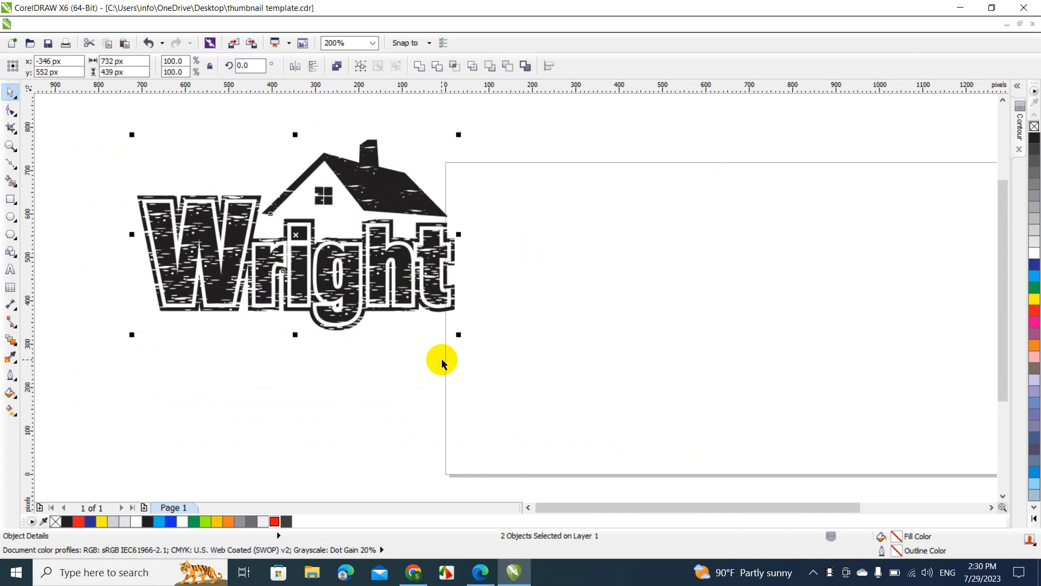
{"action": "left_click_drag", "start_coordinate": [329, 248], "coordinate": [721, 325]}
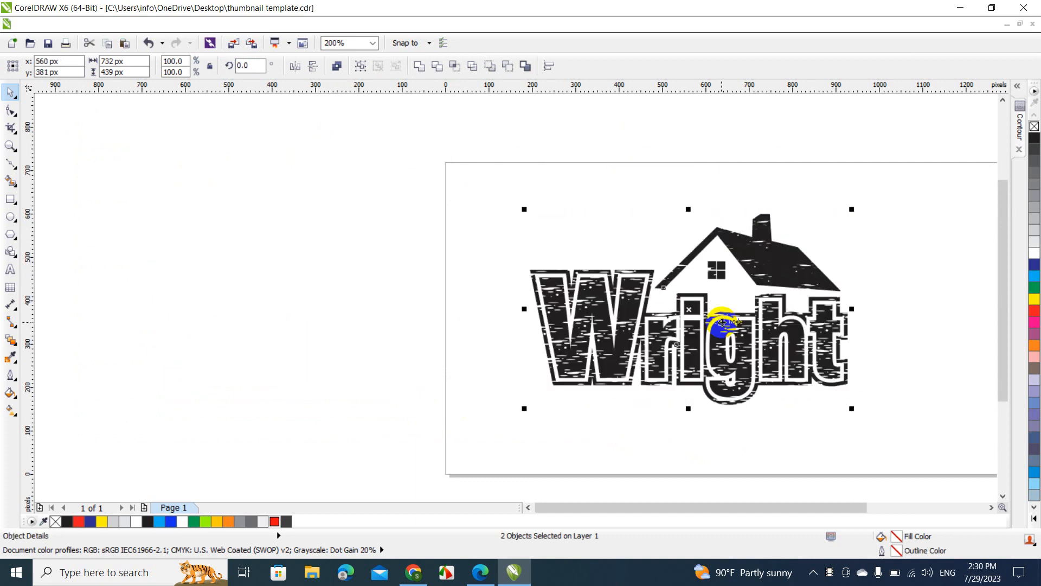
{"action": "left_click", "coordinate": [425, 300]}
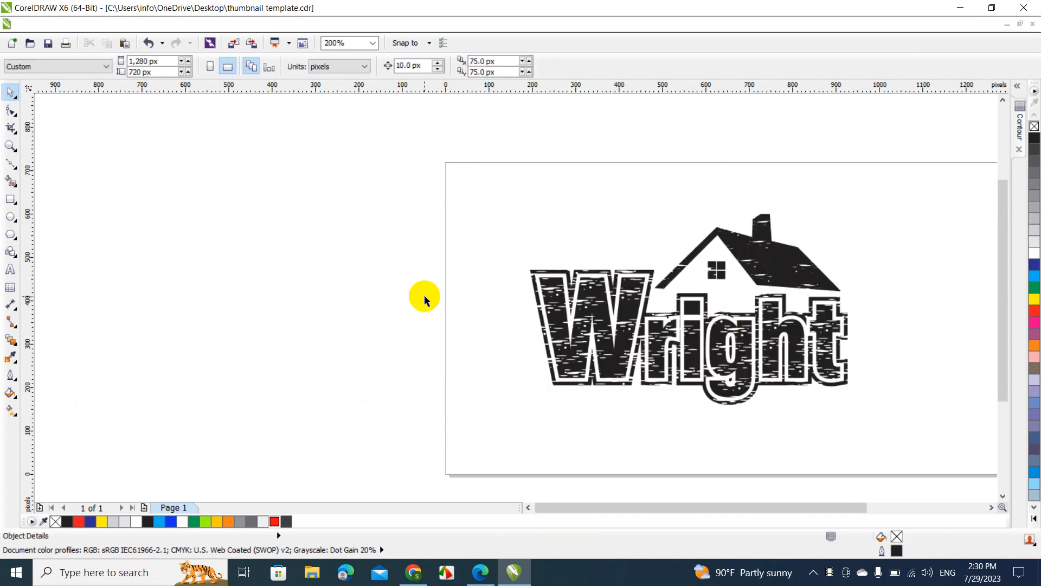